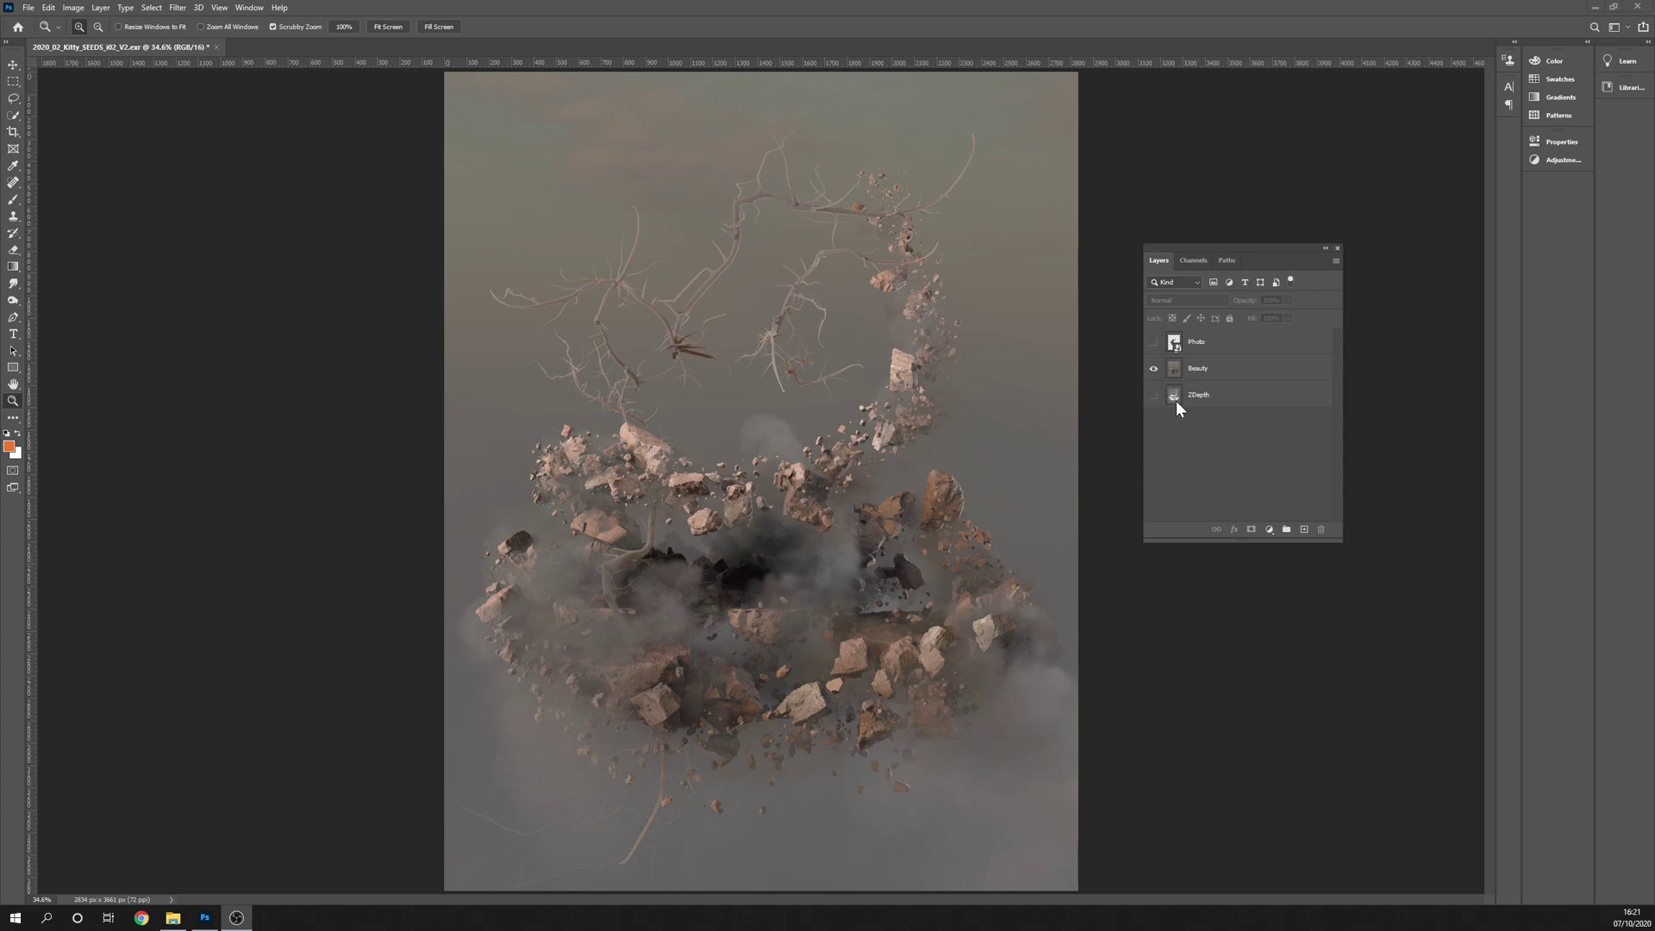
Compare the Beauty, ZDepth and Photo layers, ending with Photo and Beauty visible and ZDepth hidden
left_click(1153, 370)
left_click(1154, 394)
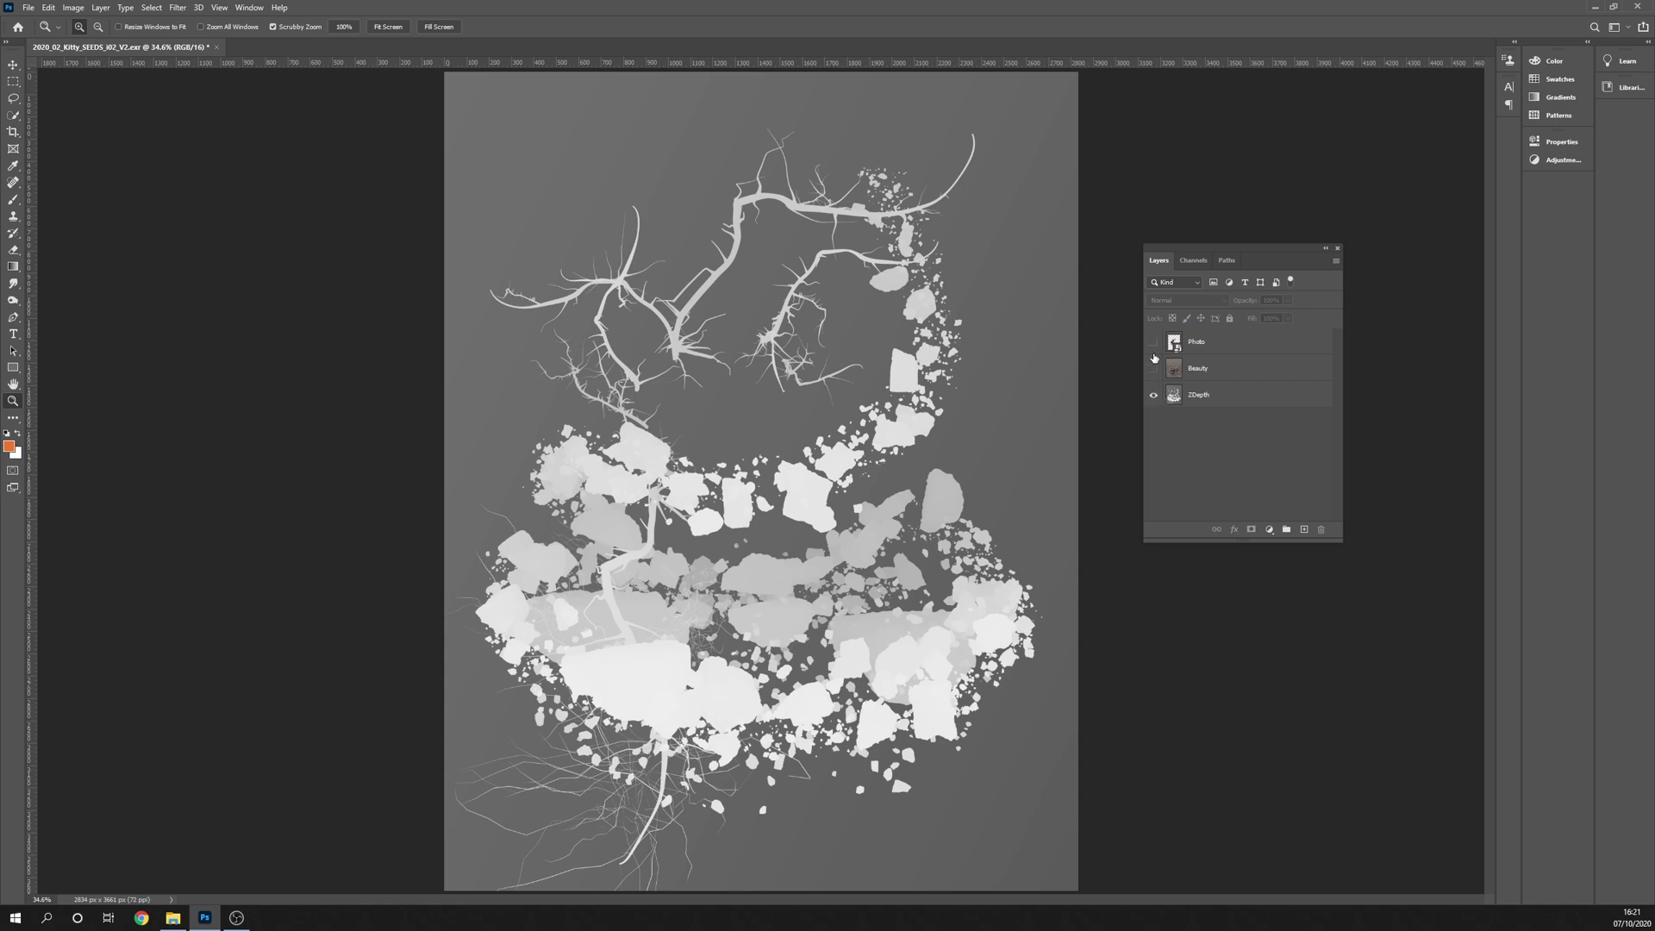
left_click(1153, 395)
left_click(1153, 368)
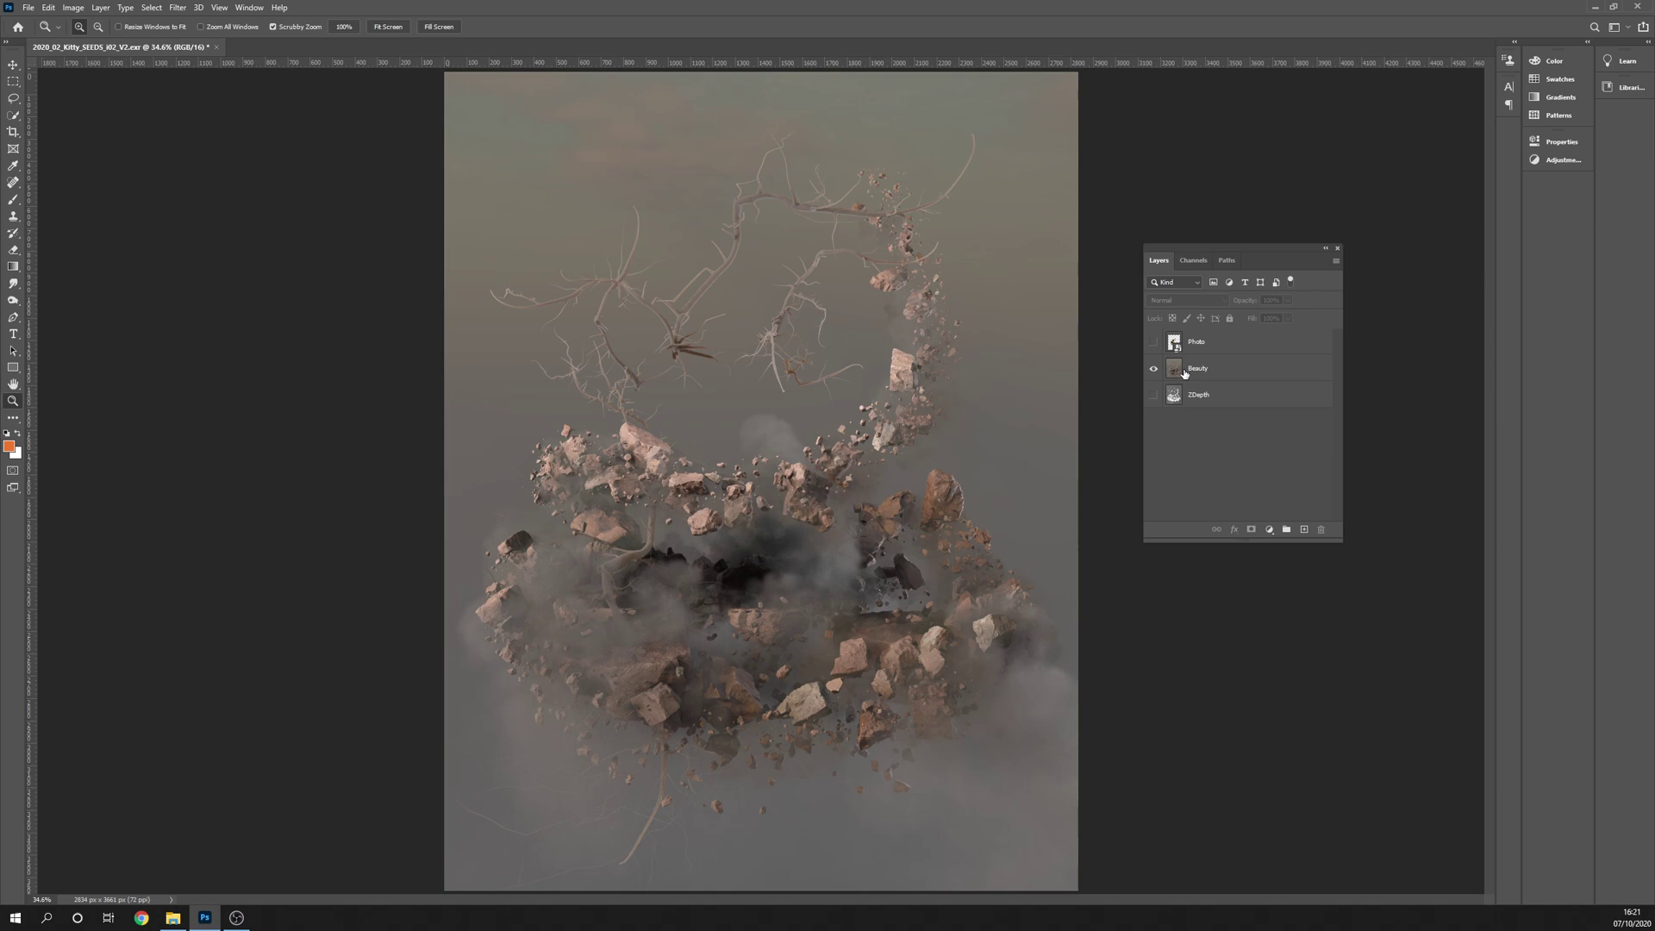
left_click(1153, 368)
left_click(1154, 396)
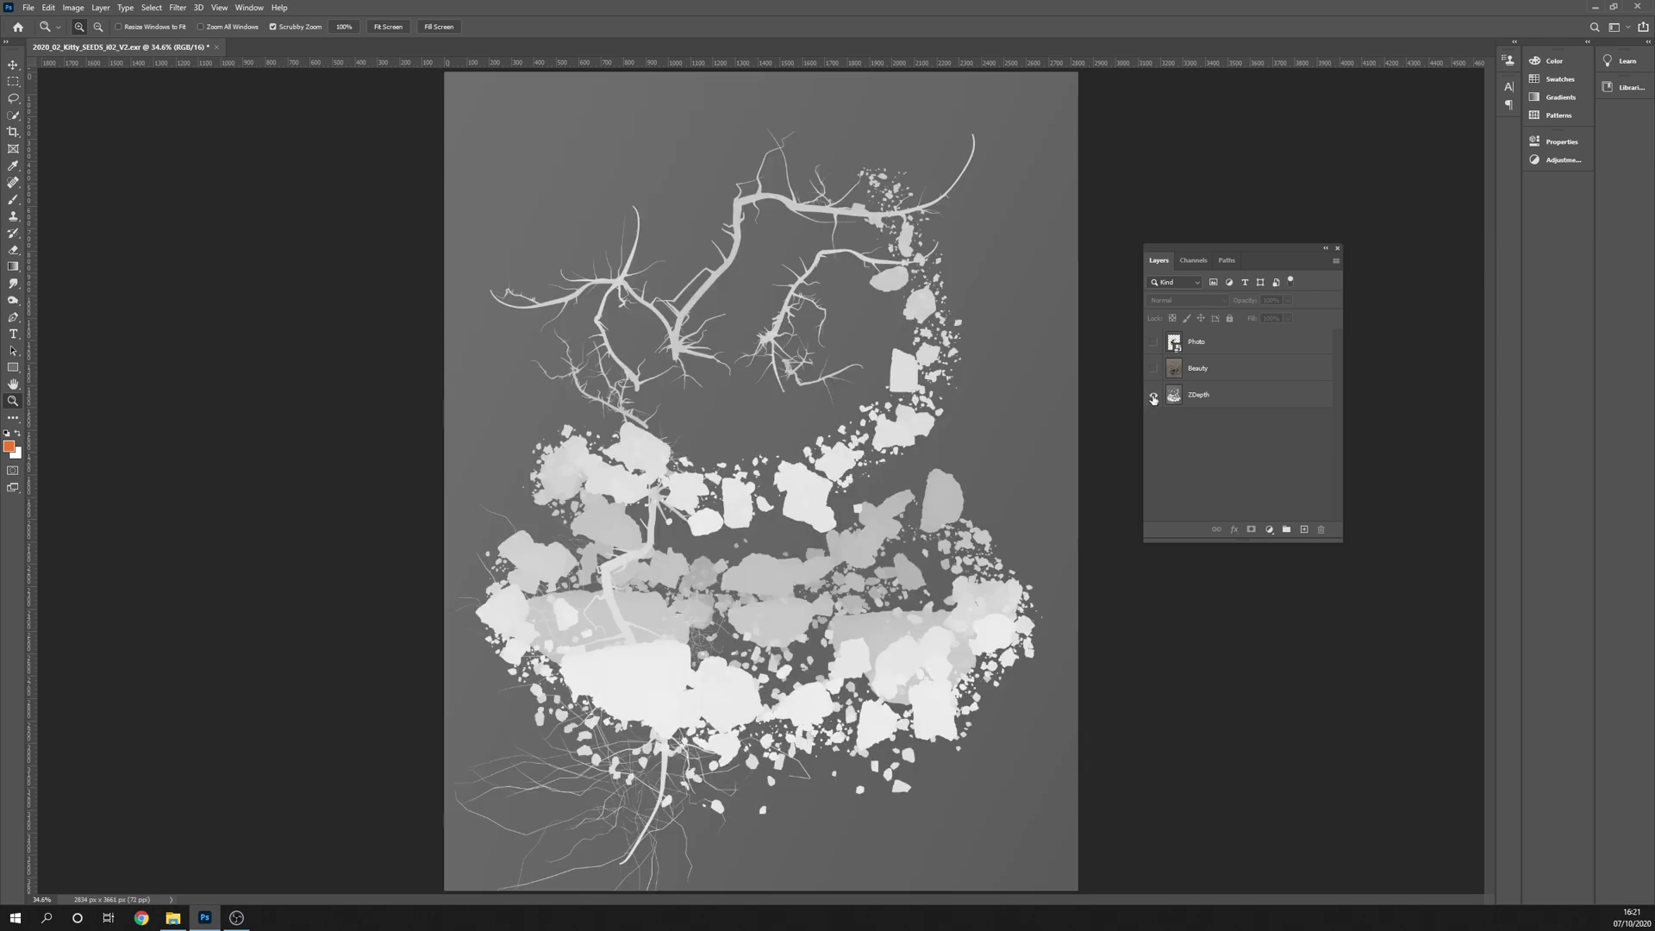
left_click(1154, 397)
left_click(1153, 343)
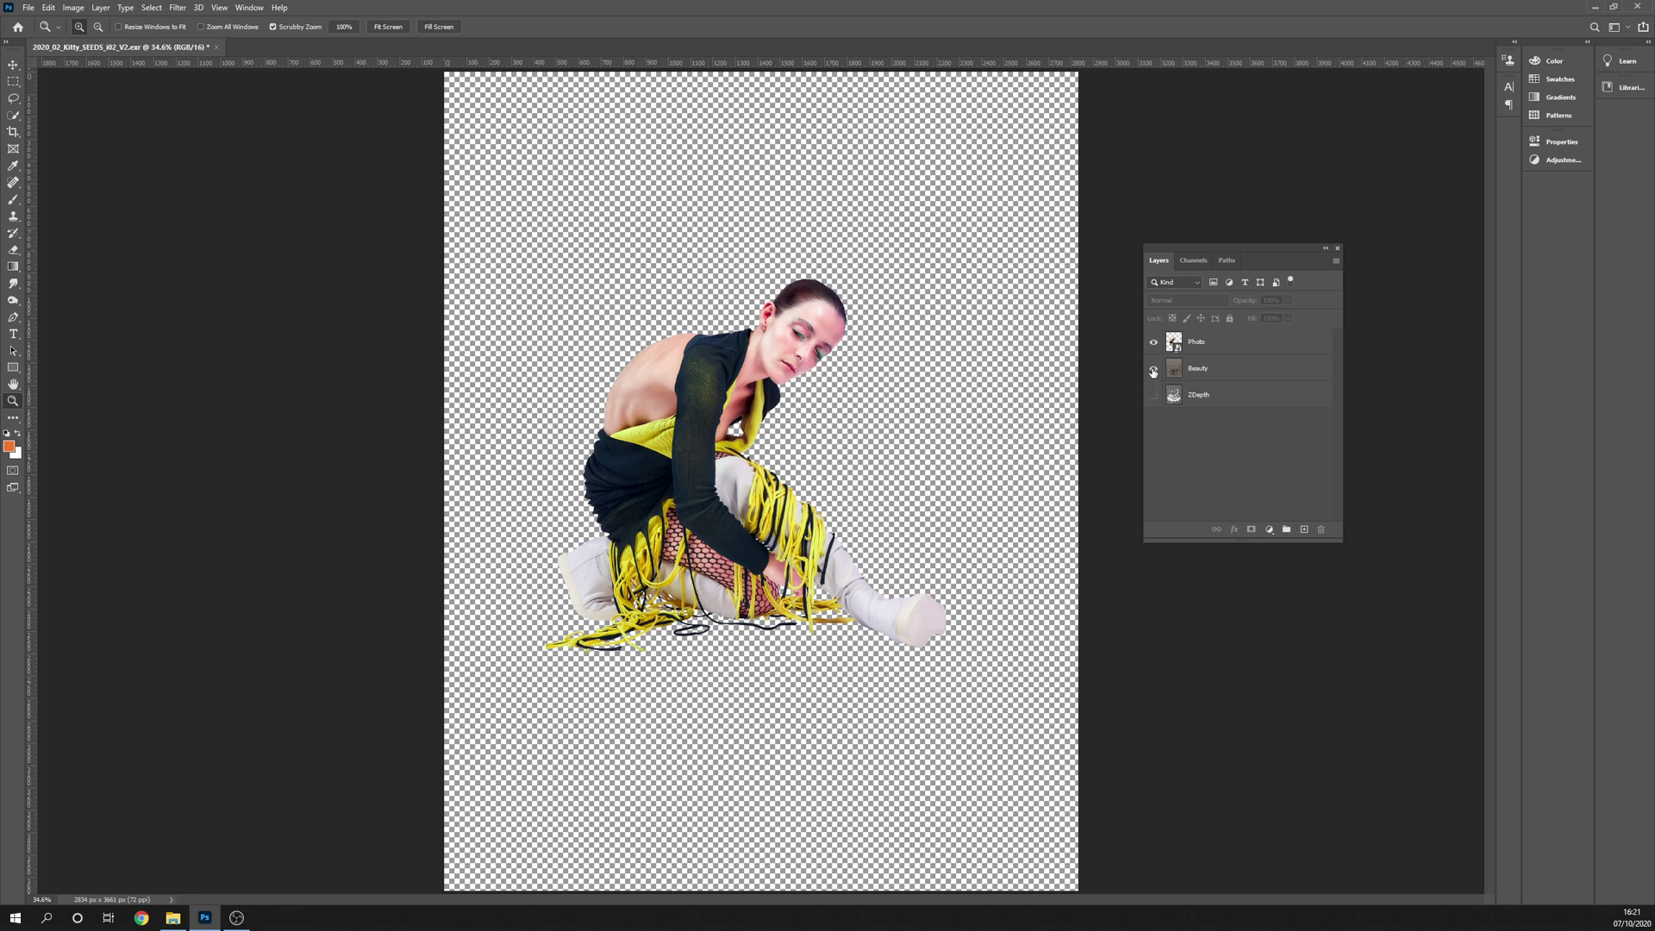
left_click(1153, 370)
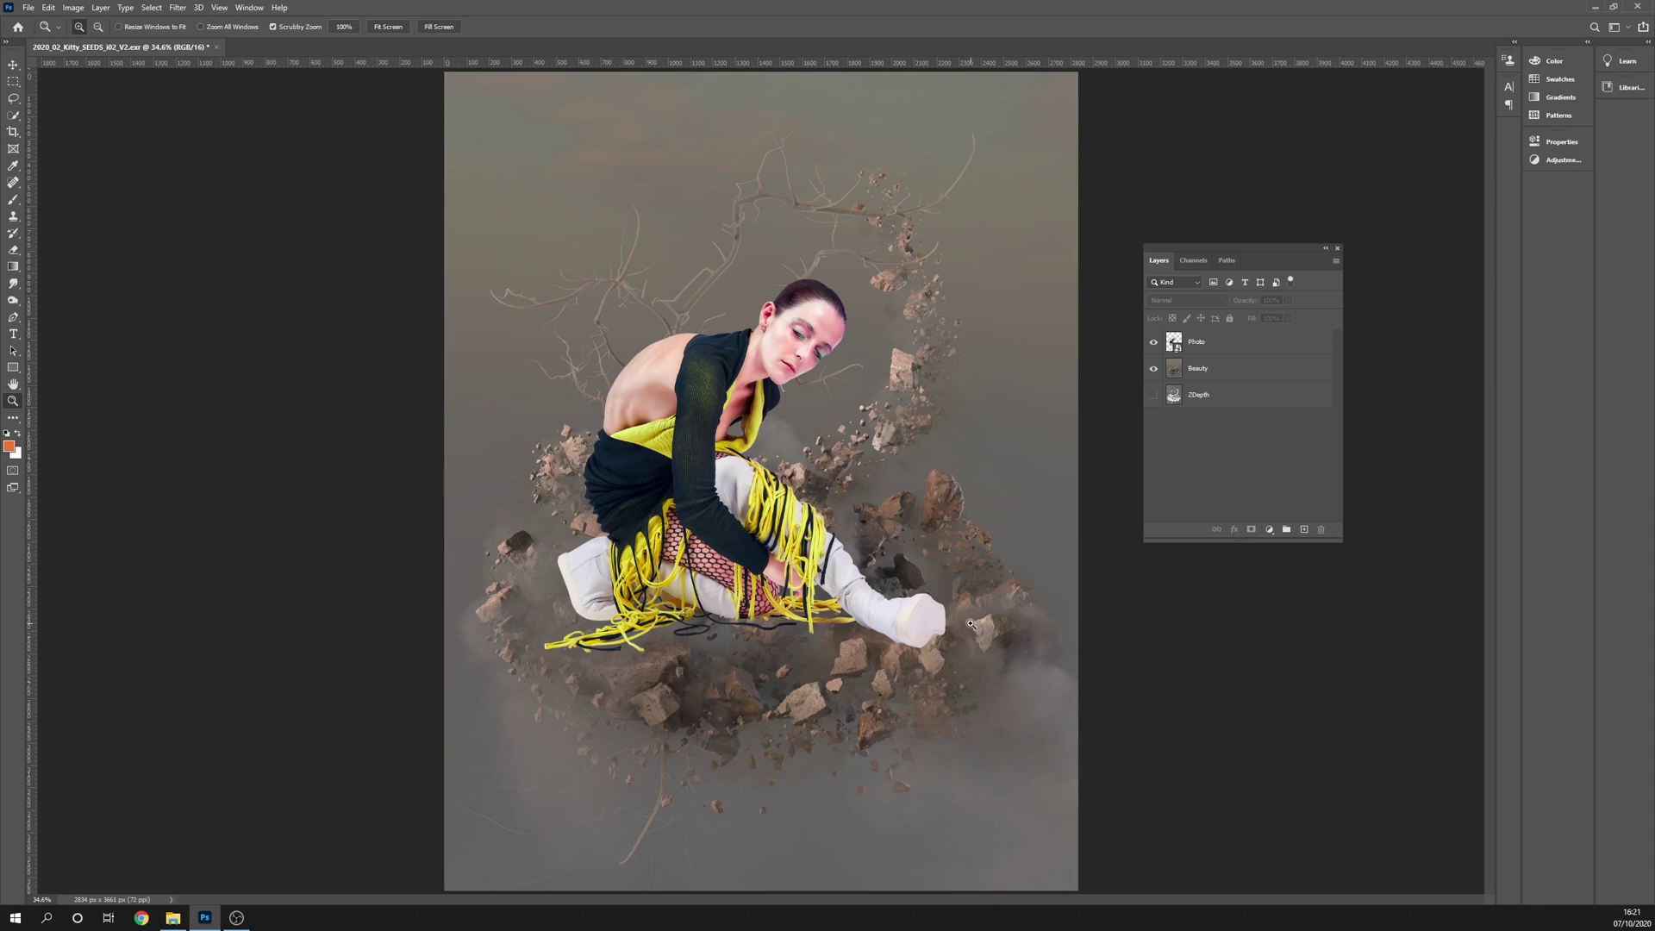
Show only the ZDepth pass and check the document's bit depth under Image > Mode
left_click(1153, 349)
left_click(1153, 369)
left_click(1153, 395)
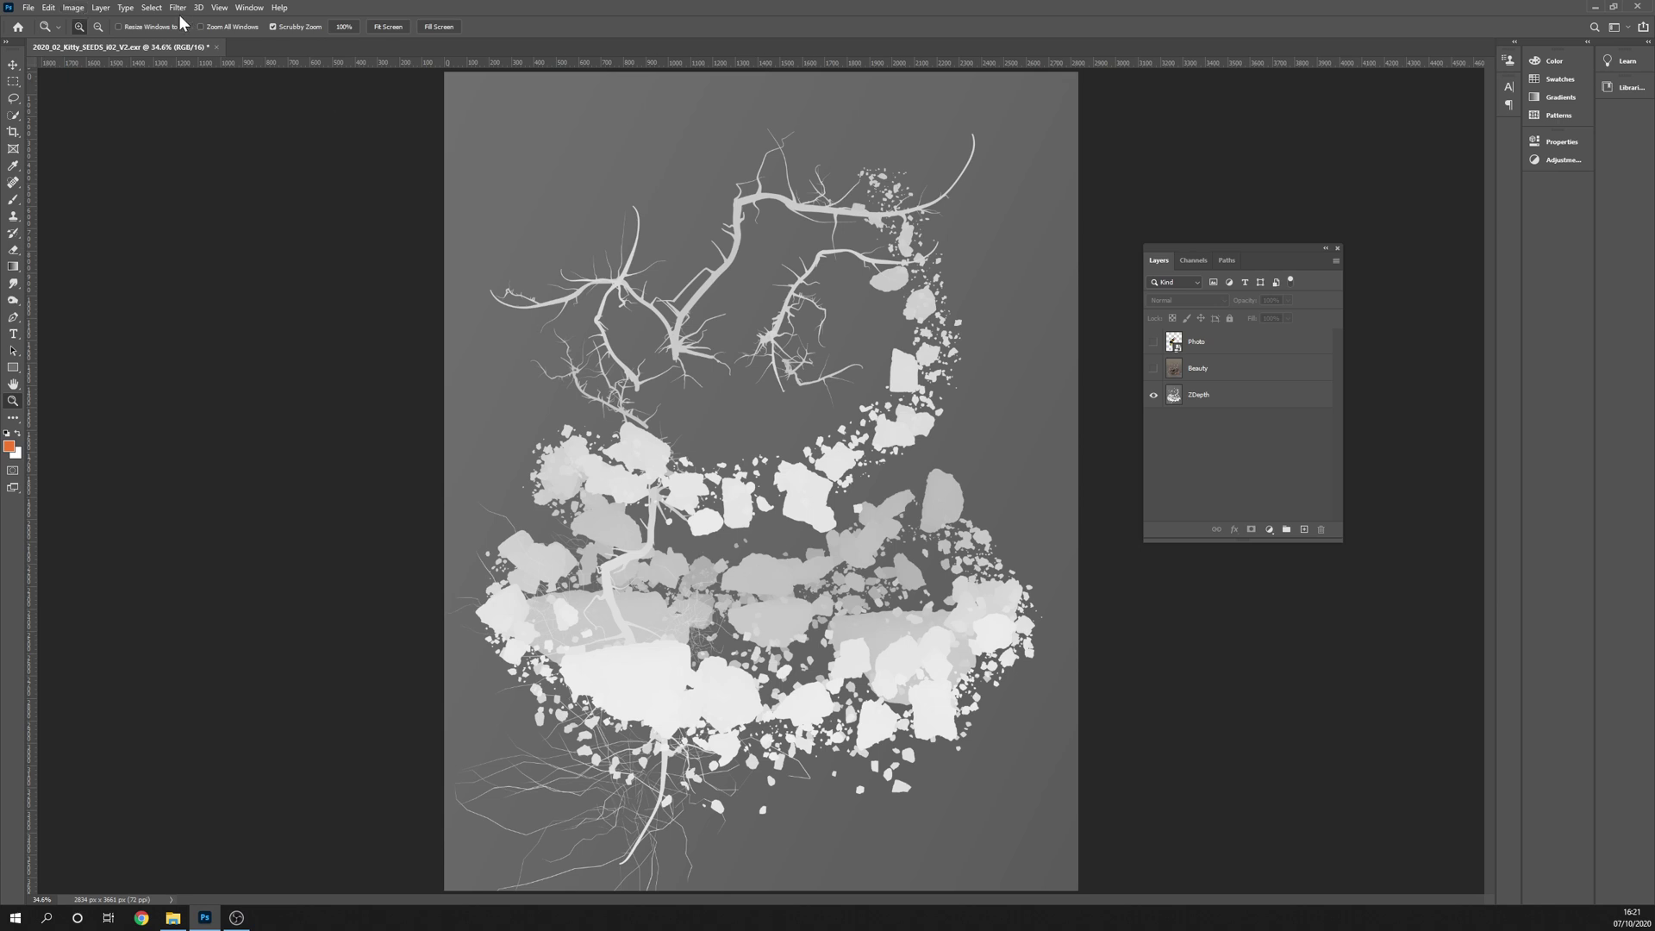
left_click(101, 8)
mouse_move(73, 7)
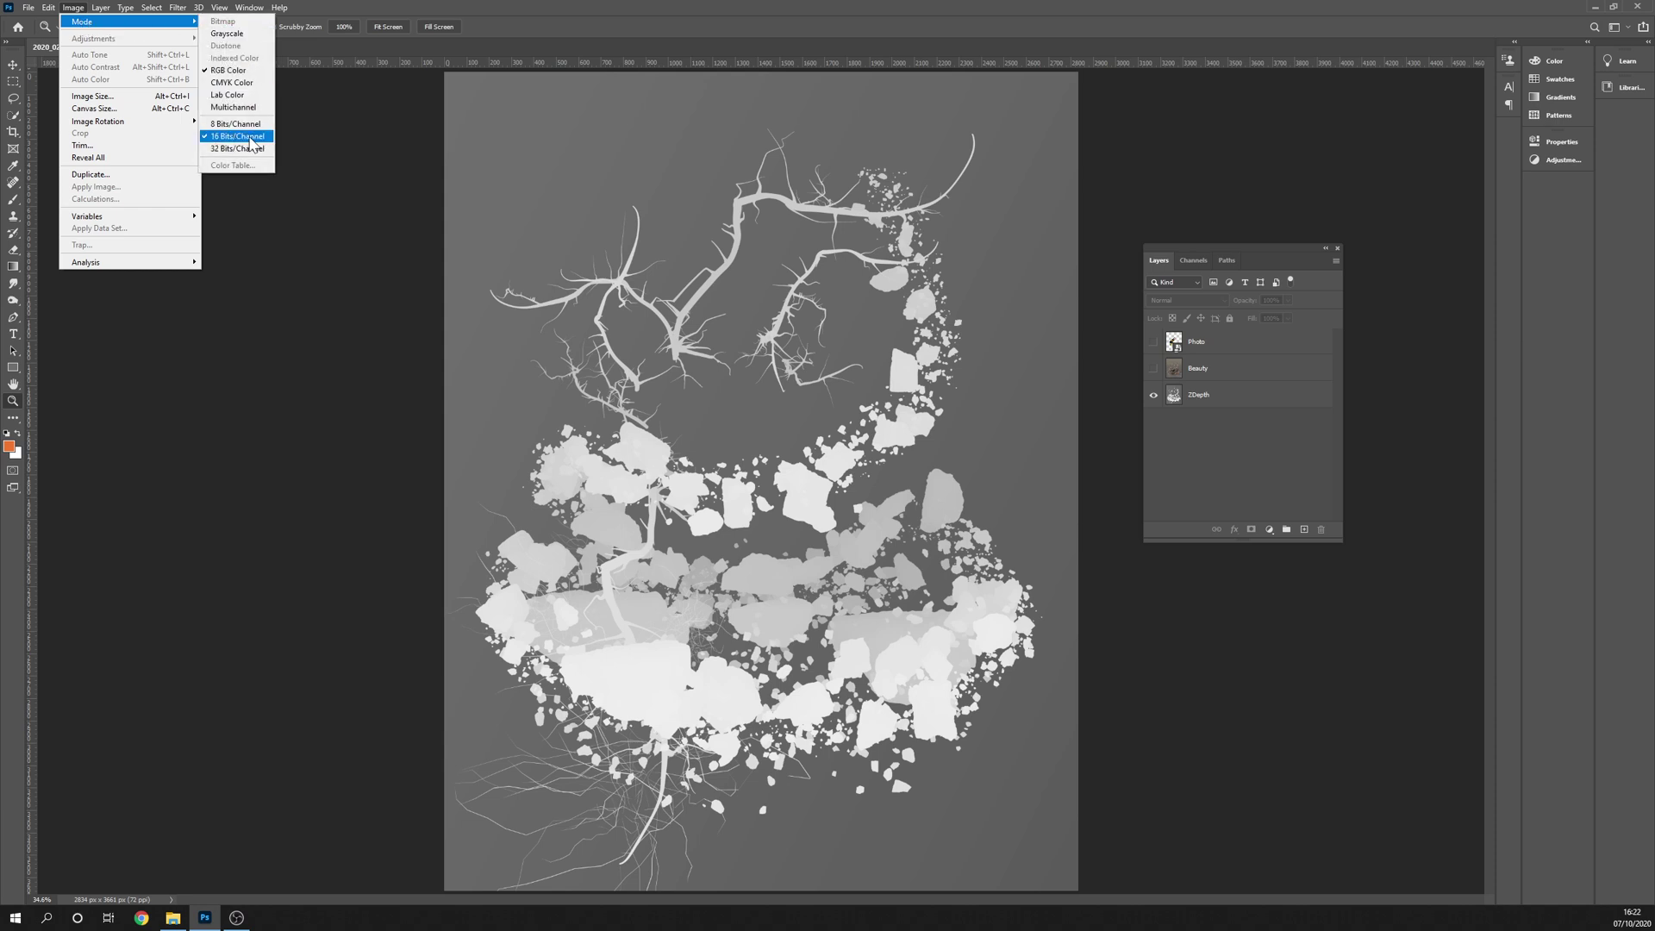
left_click(714, 562)
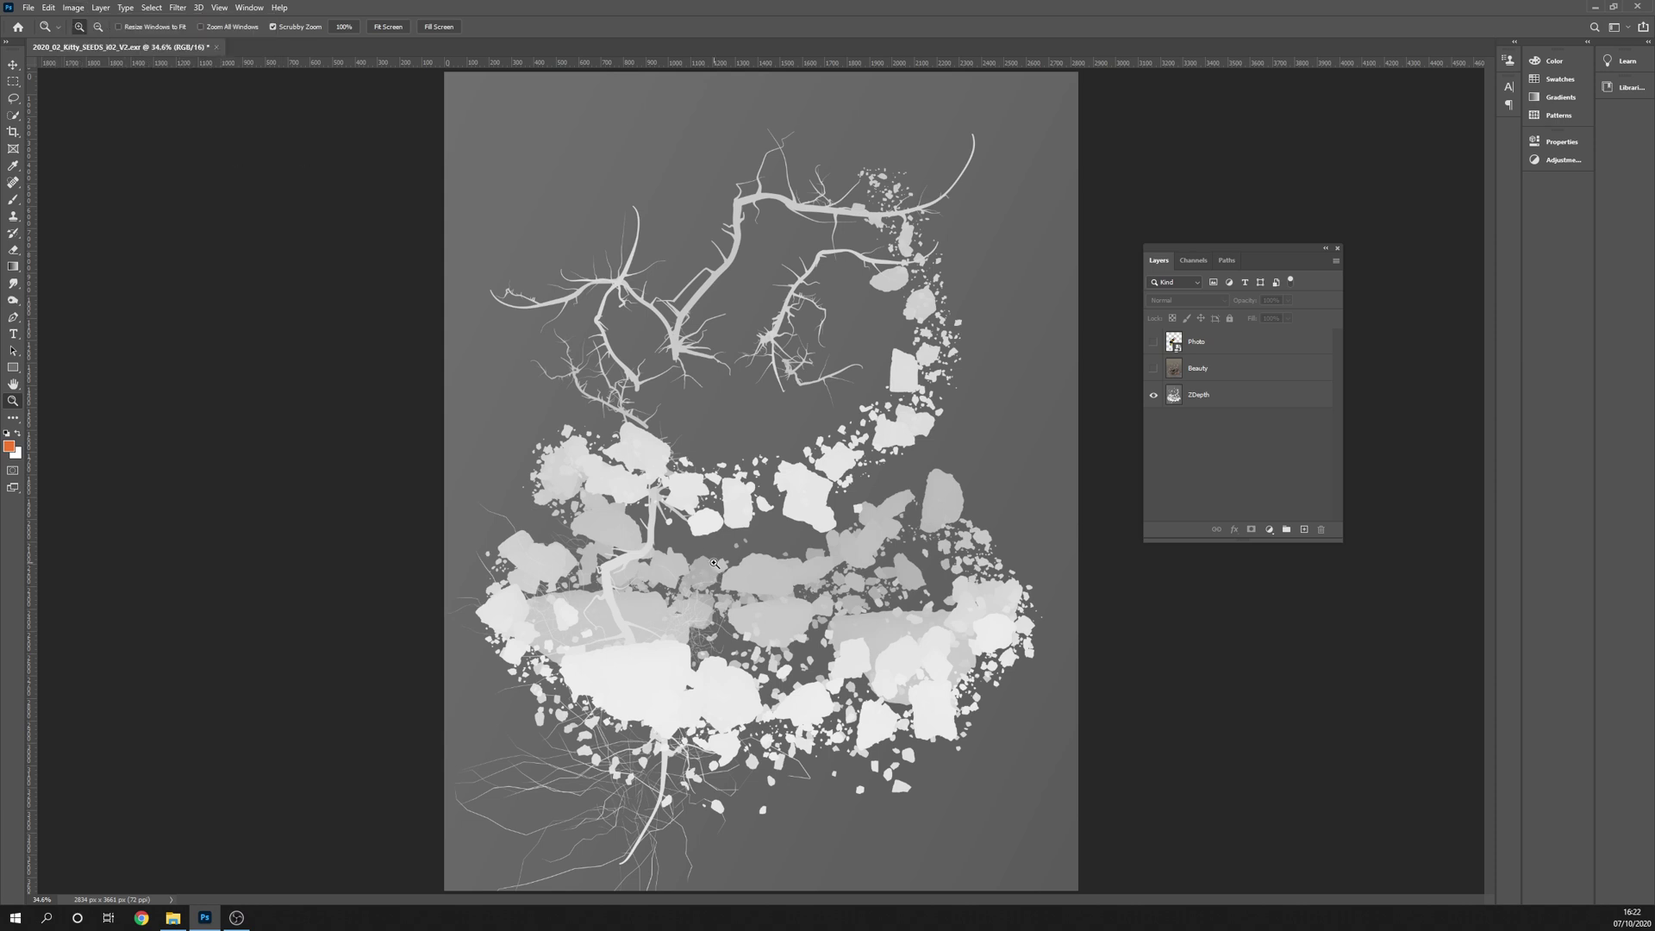
Inspect the depth pass at 100% zoom, then fit the whole image on screen
left_click(760, 634)
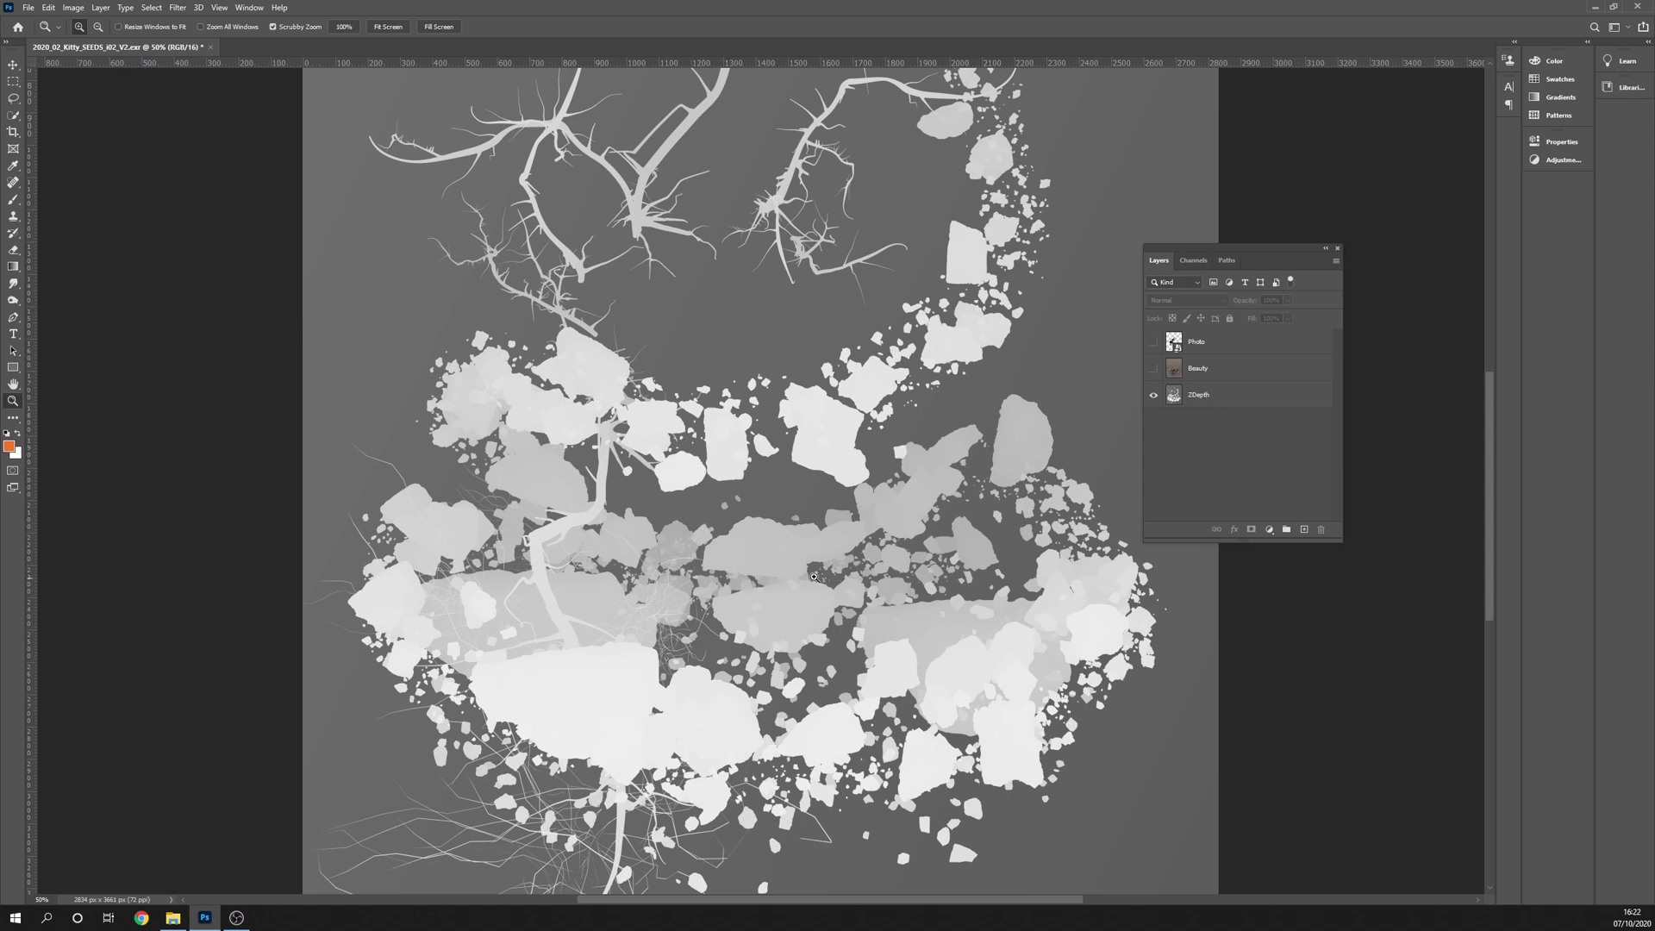
right_click(757, 555)
left_click(780, 584)
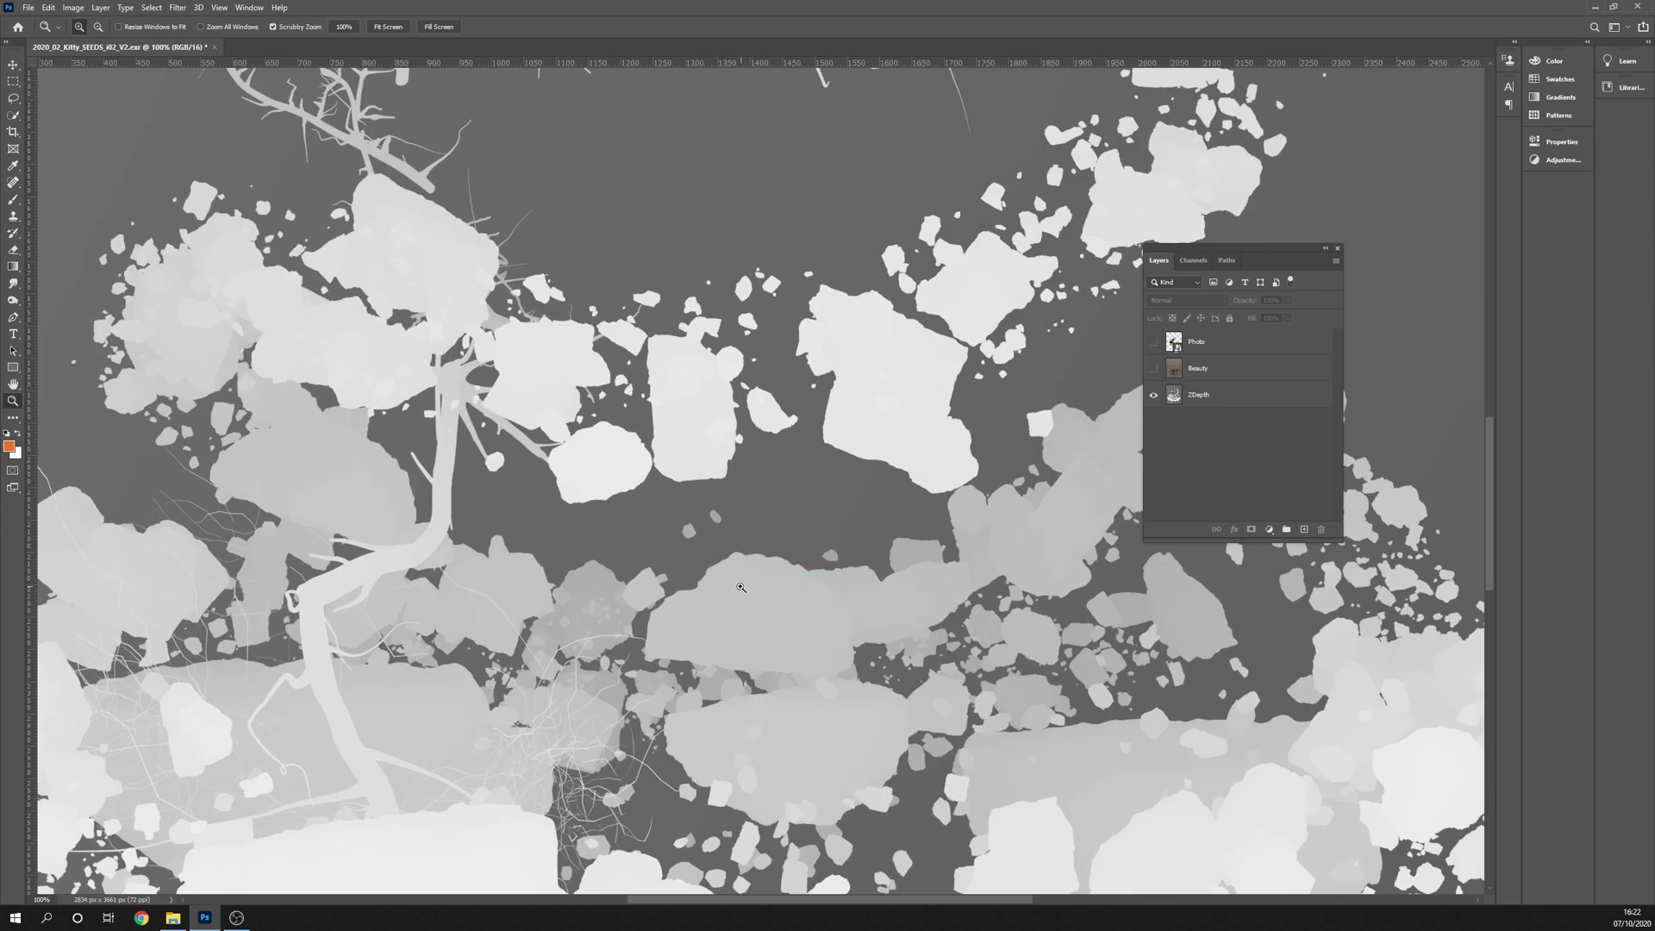
right_click(740, 587)
left_click(774, 606)
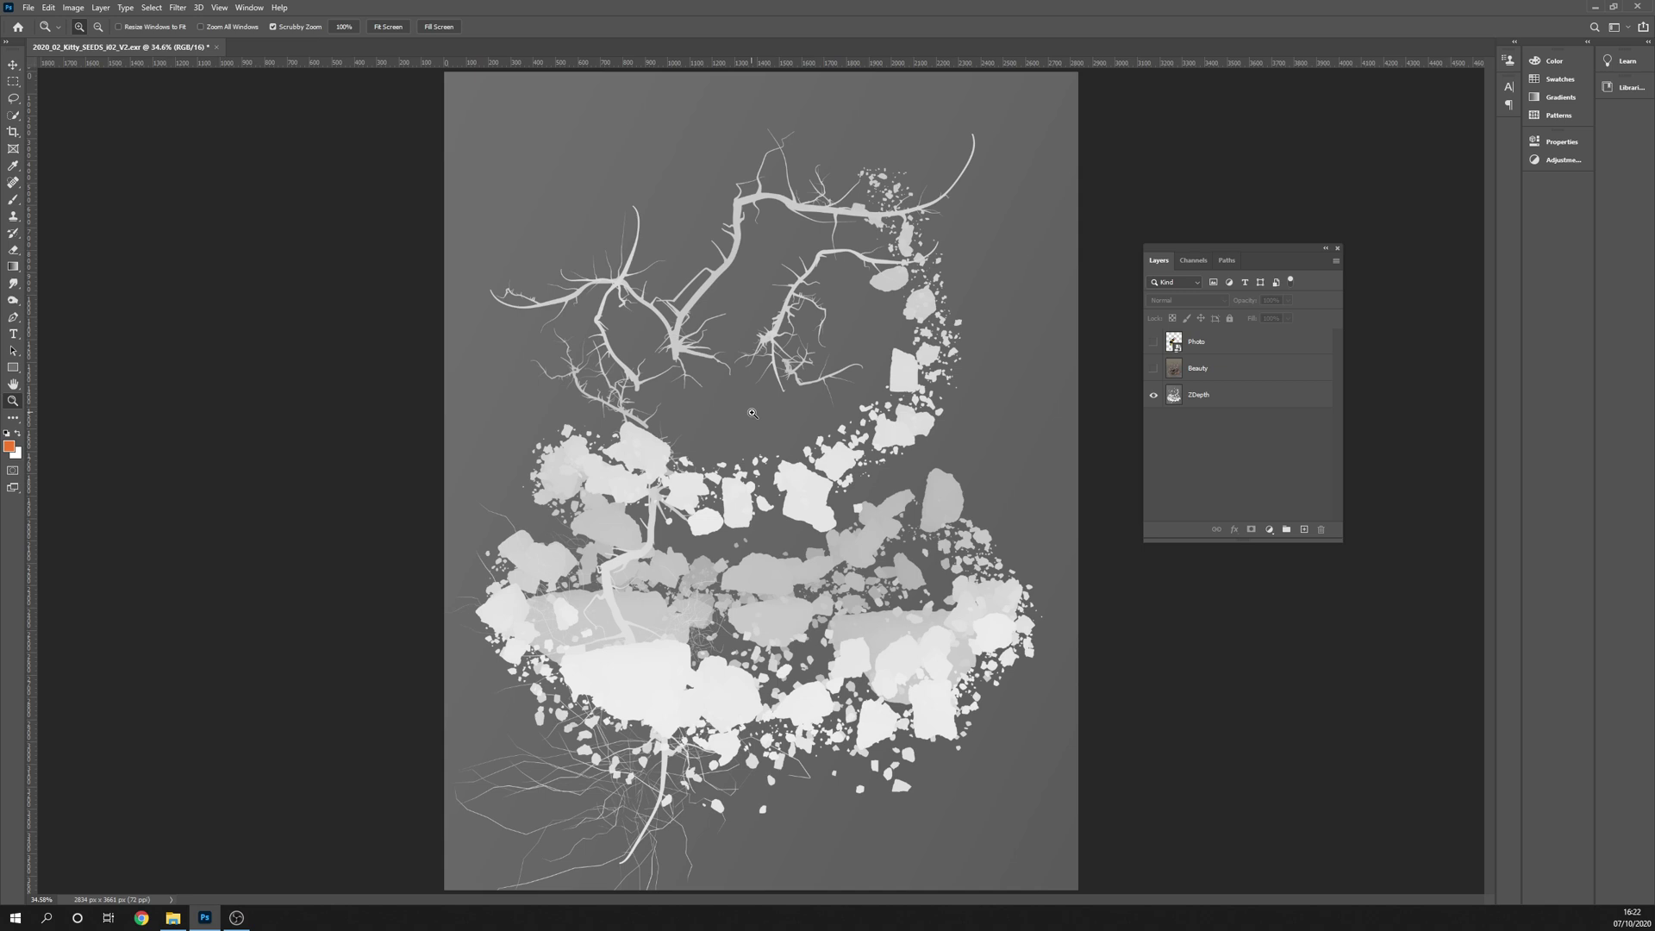
Select and copy the entire ZDepth pass, then hide that layer
left_click(1175, 400)
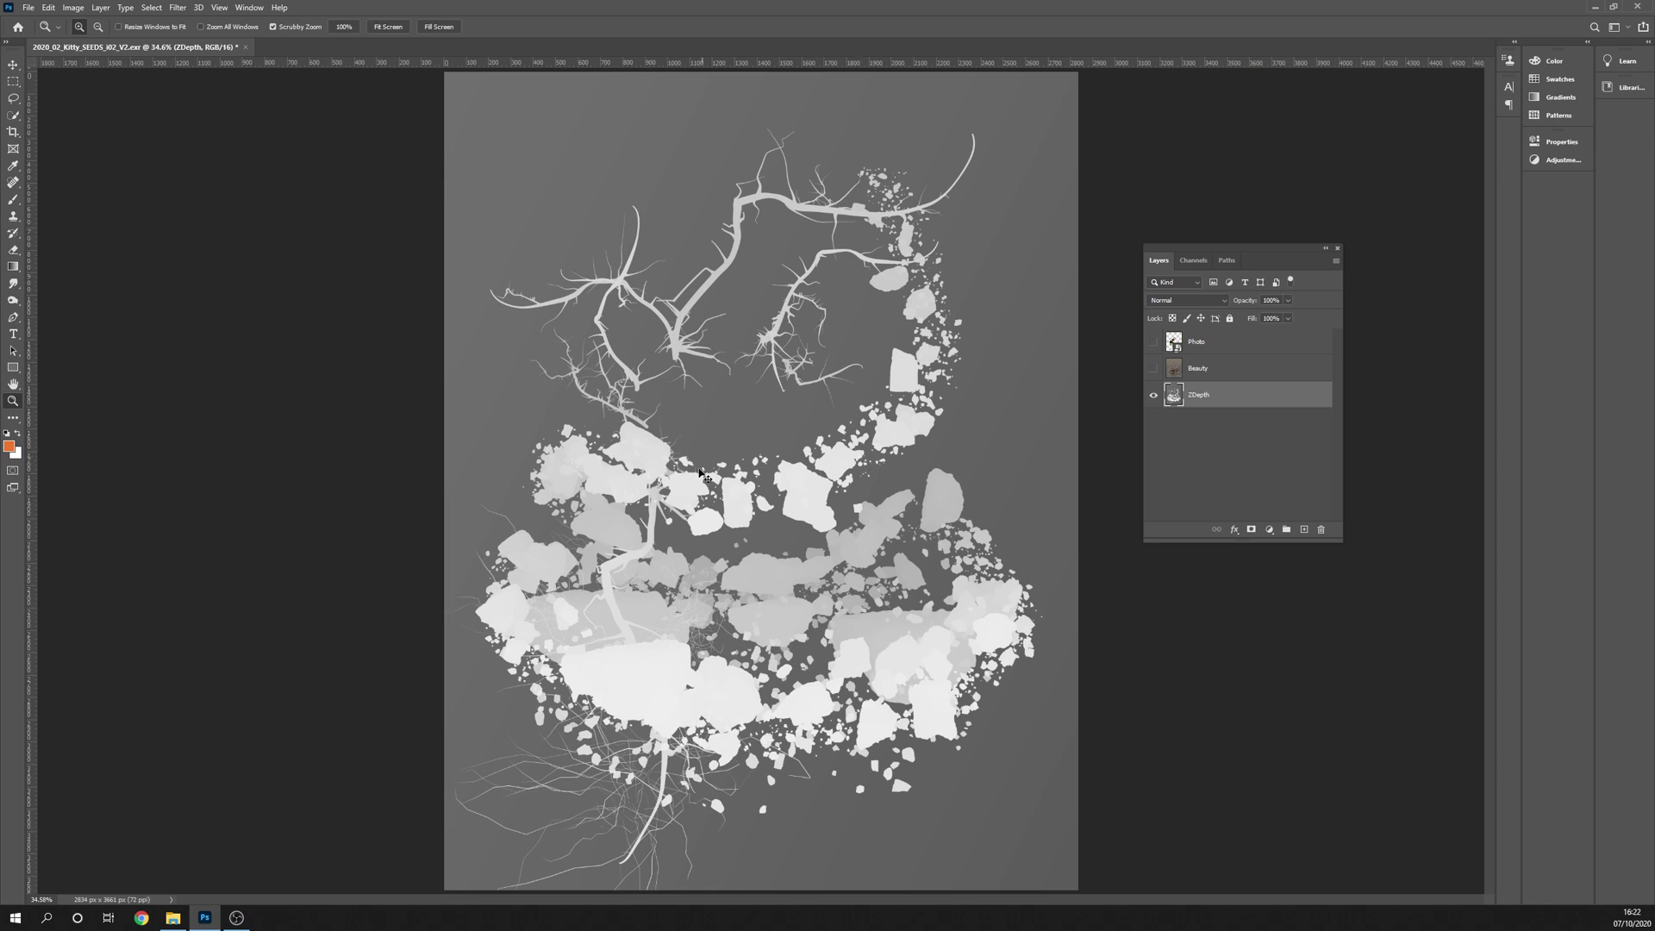
key("ctrl+a")
left_click(1153, 369, "alt")
Show the Beauty render and Alt-drag a Beauty copy to the top of the stack above Photo
left_click(1202, 366)
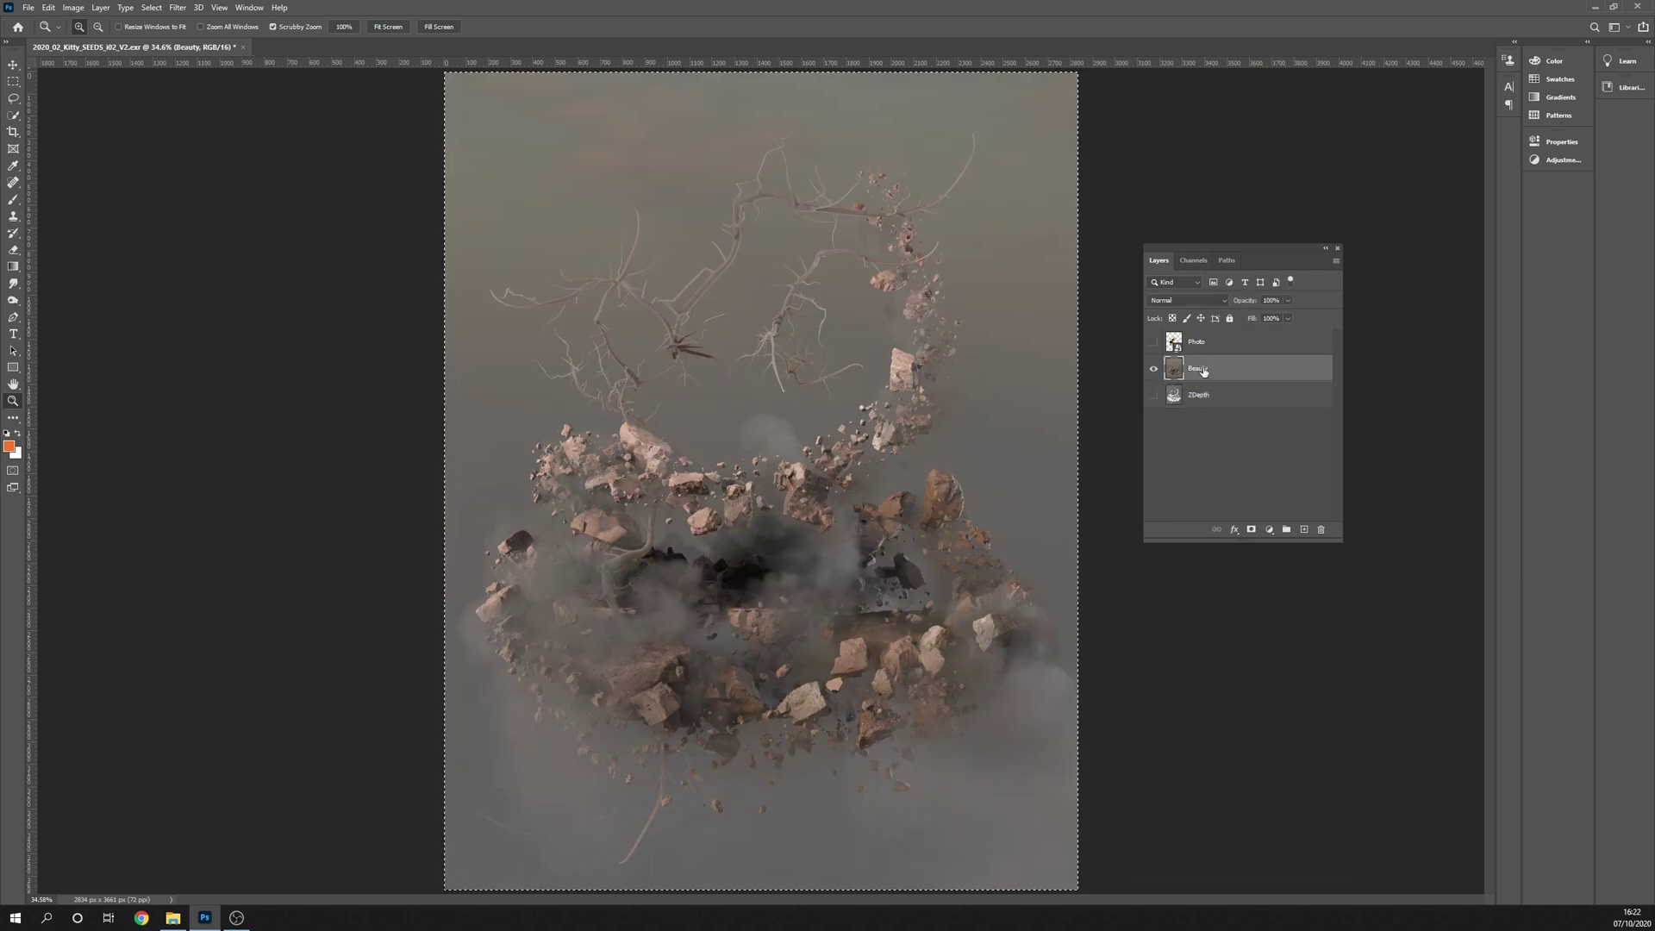
left_click_drag(1211, 371, 1251, 338)
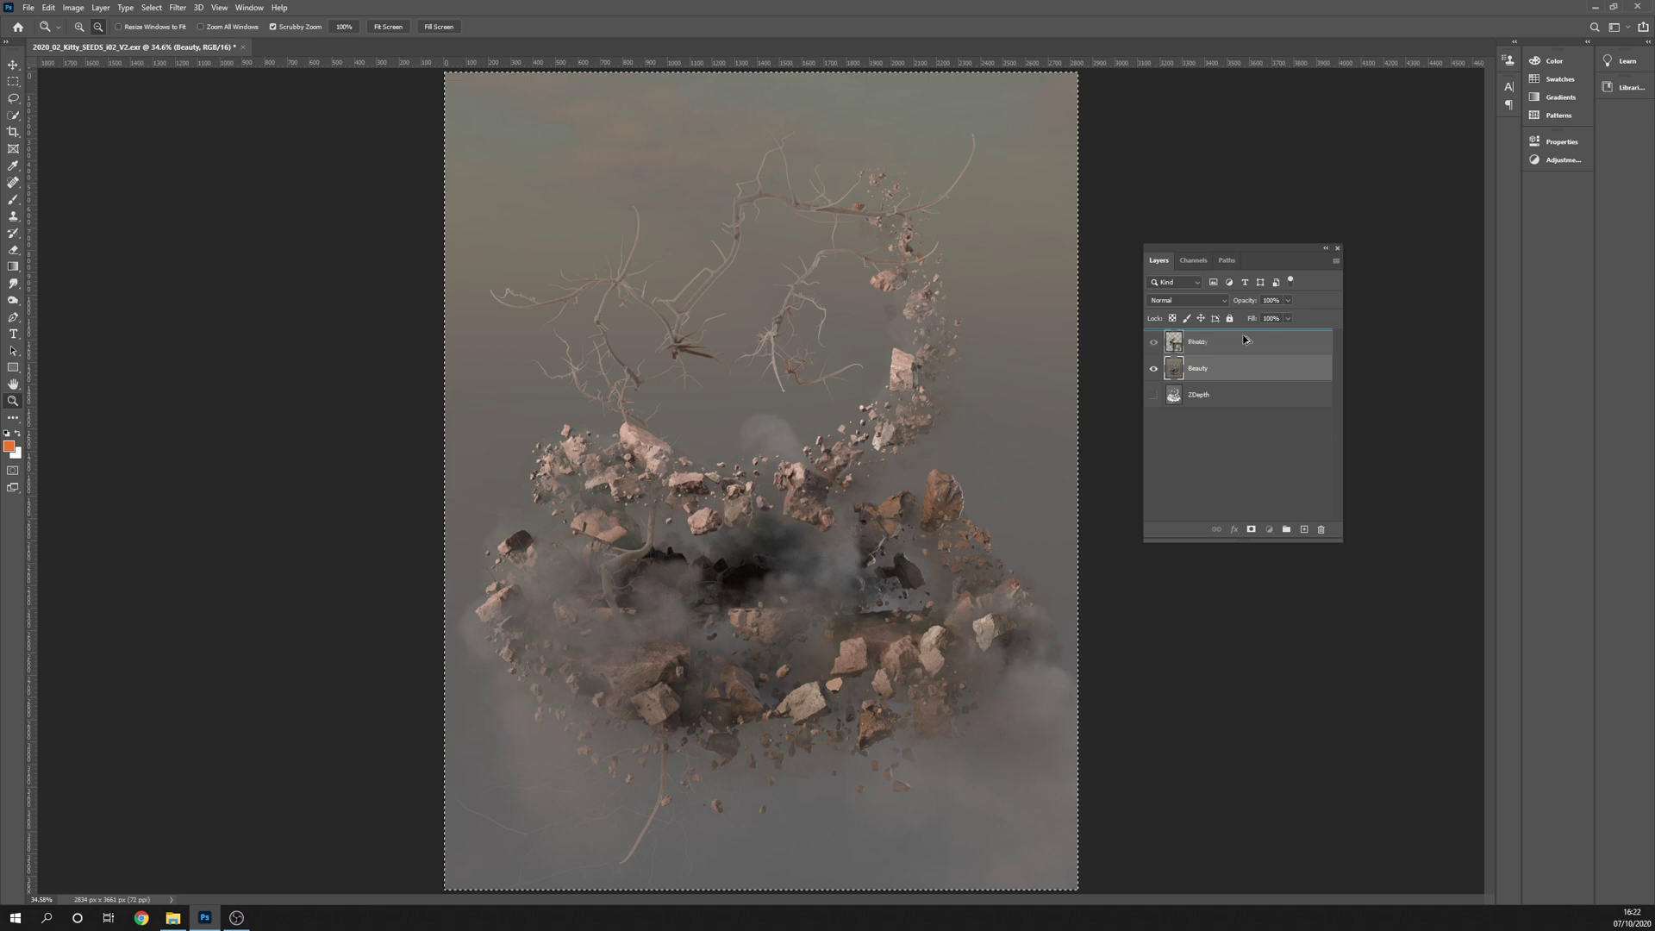
left_click_drag(1245, 340, 1246, 342)
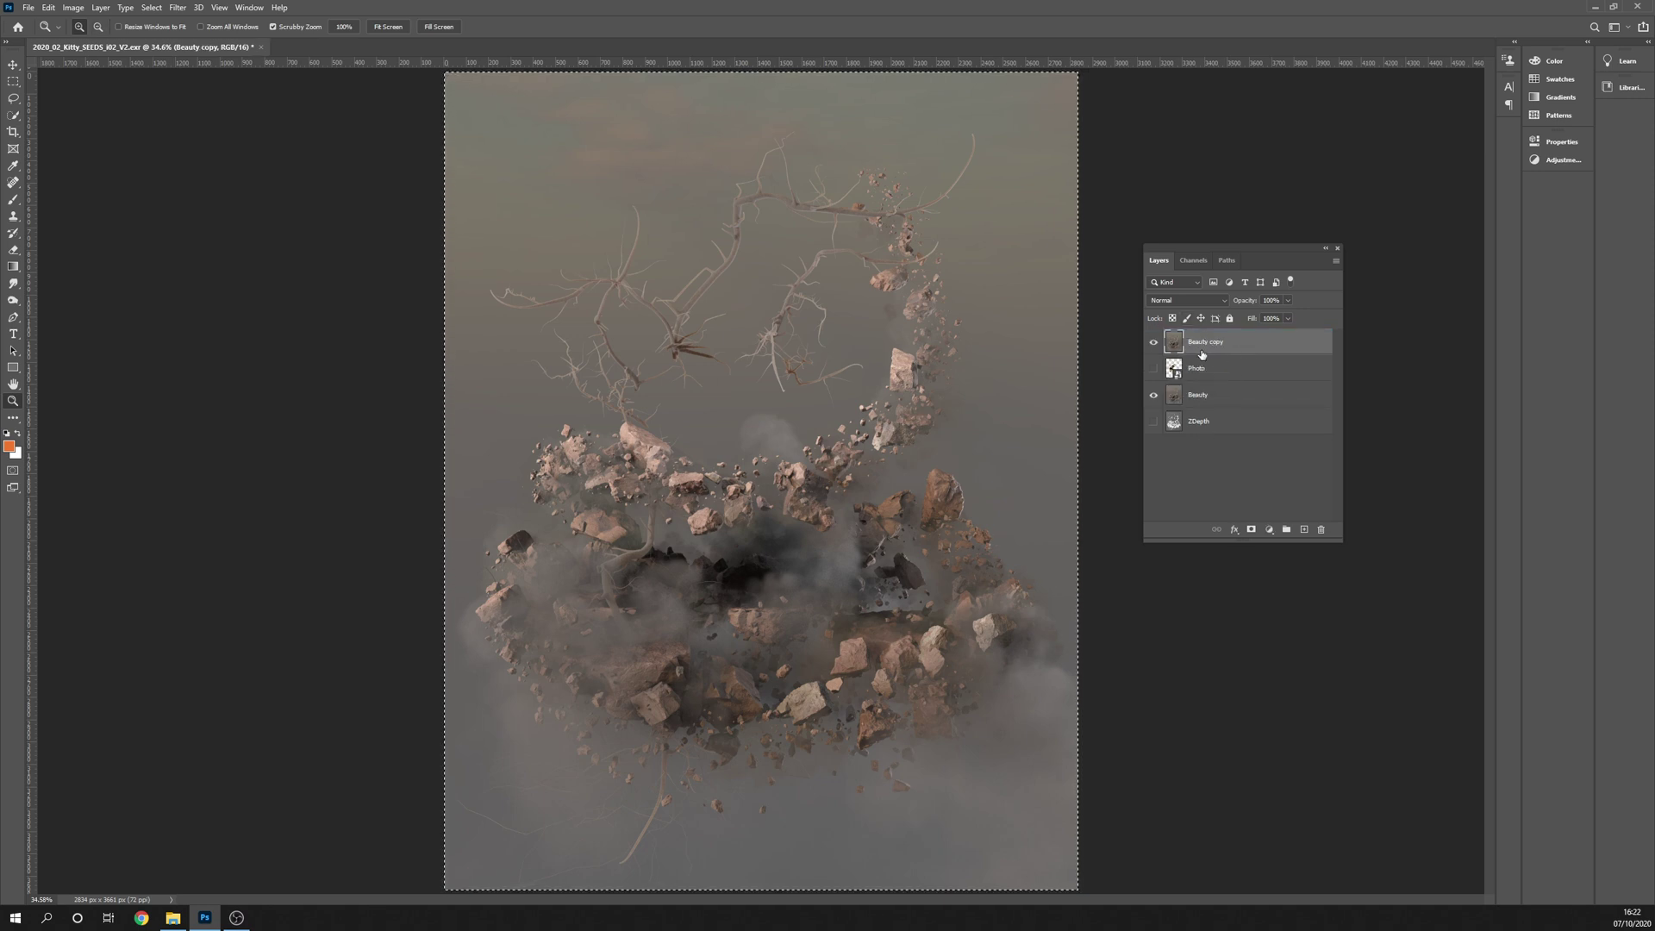
Add a layer mask to Beauty copy, paste the ZDepth pass into its channel, and deselect
left_click(1251, 530)
left_click(1193, 261)
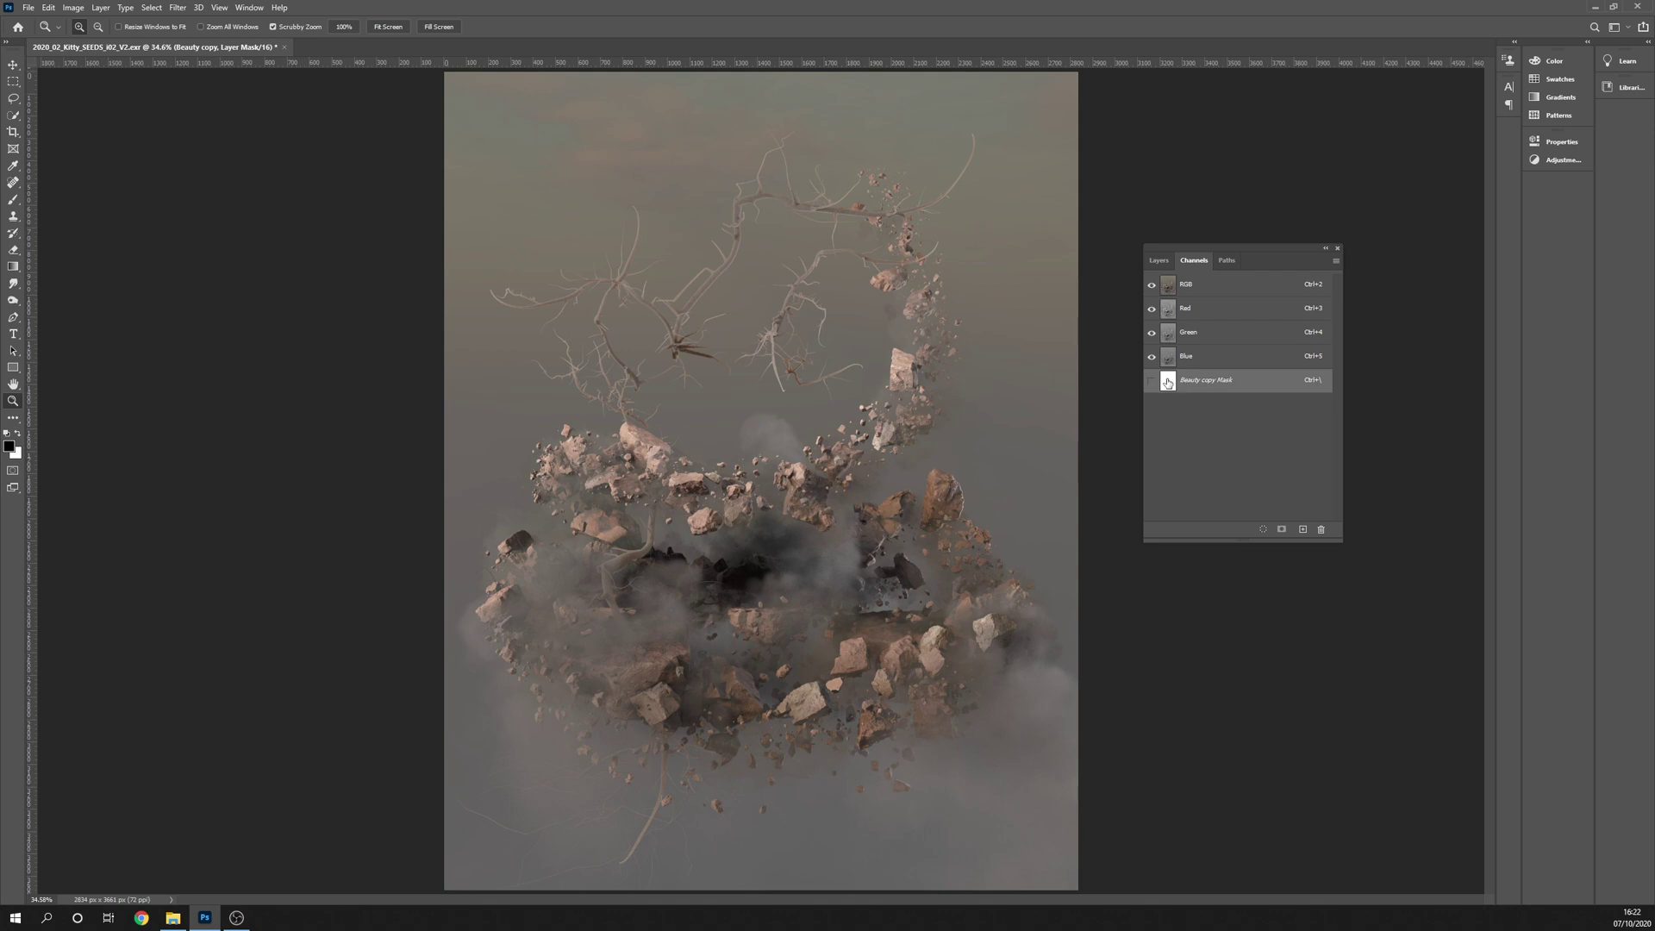
key("backslash")
key("ctrl+v")
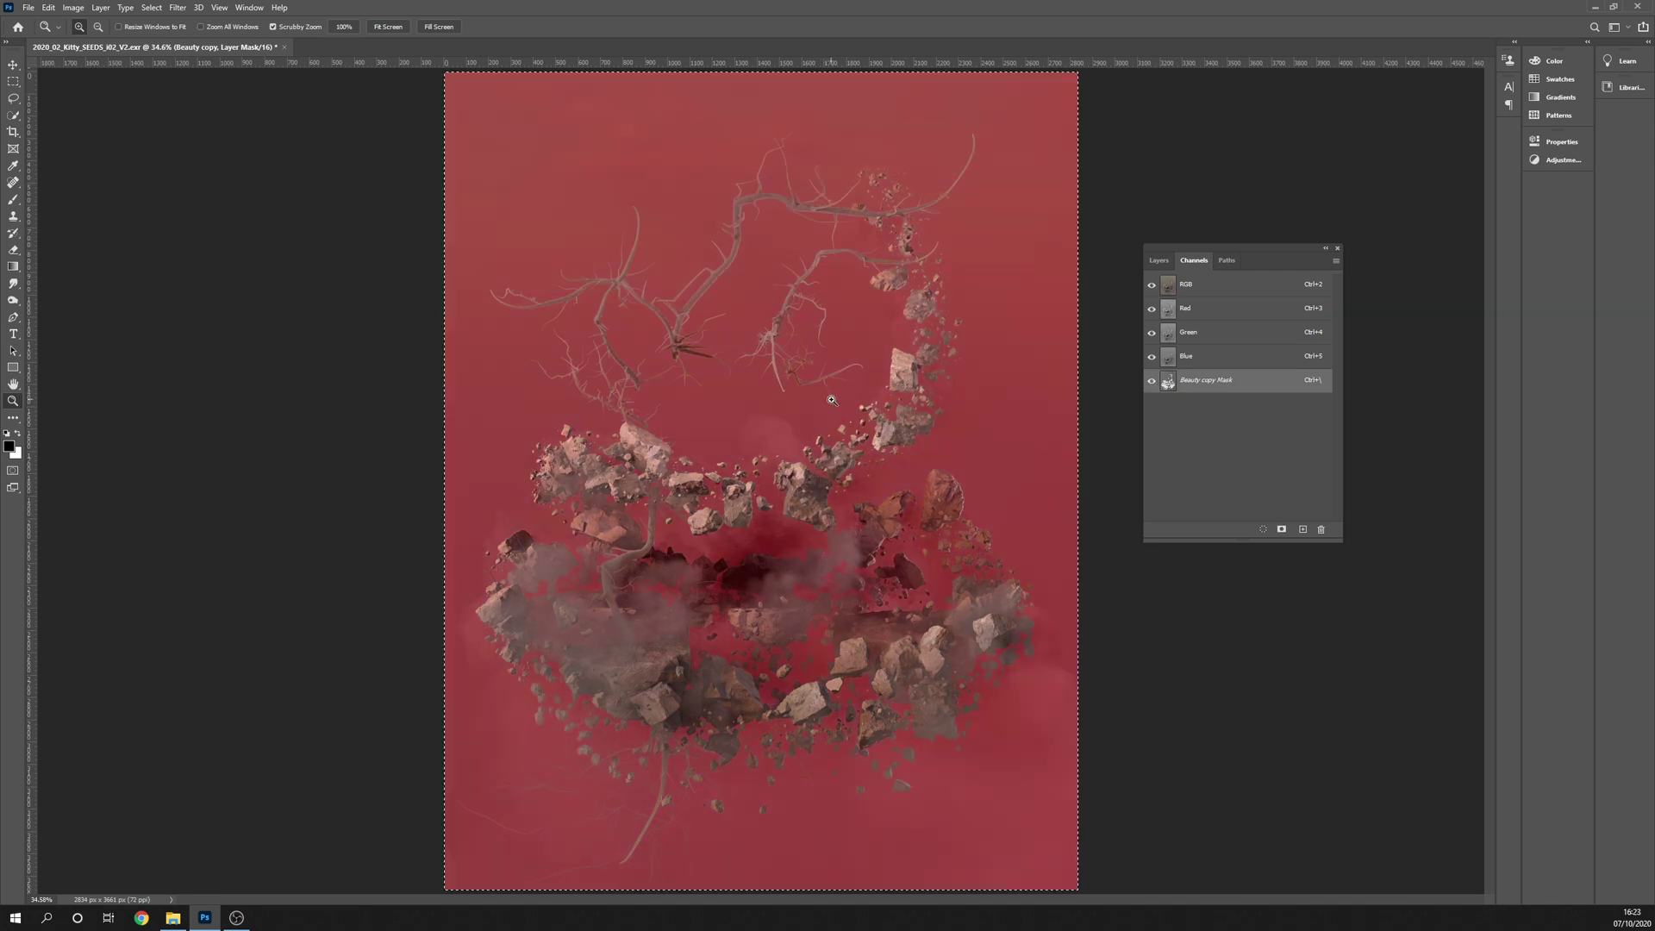
left_click(1152, 381)
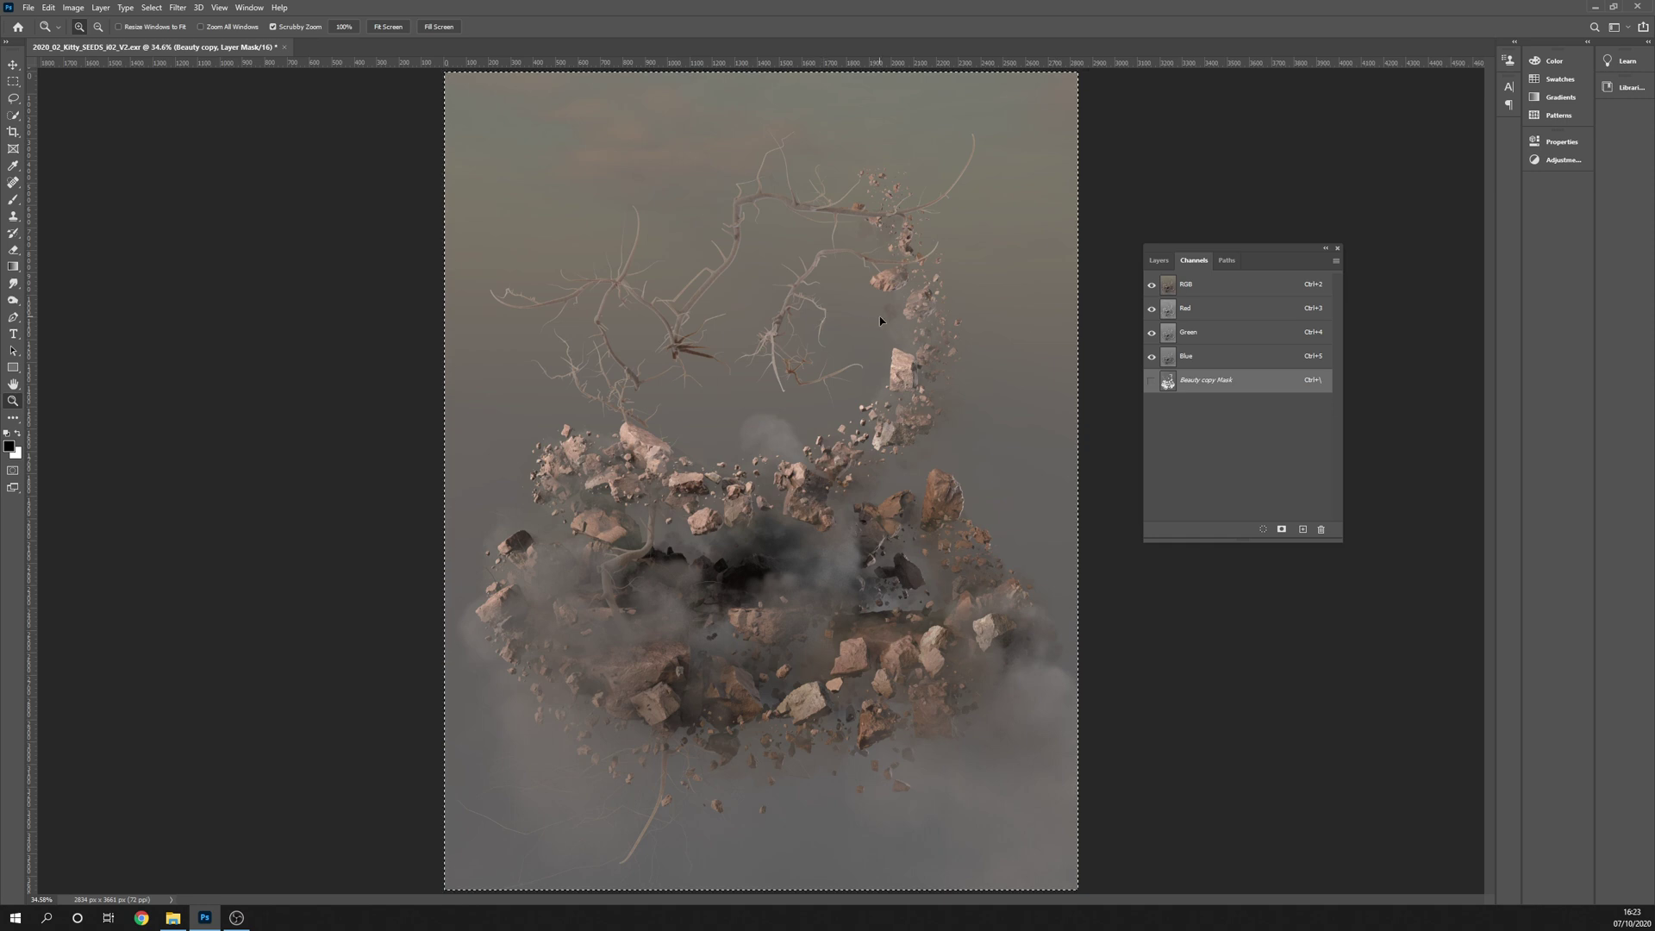
key("ctrl+d")
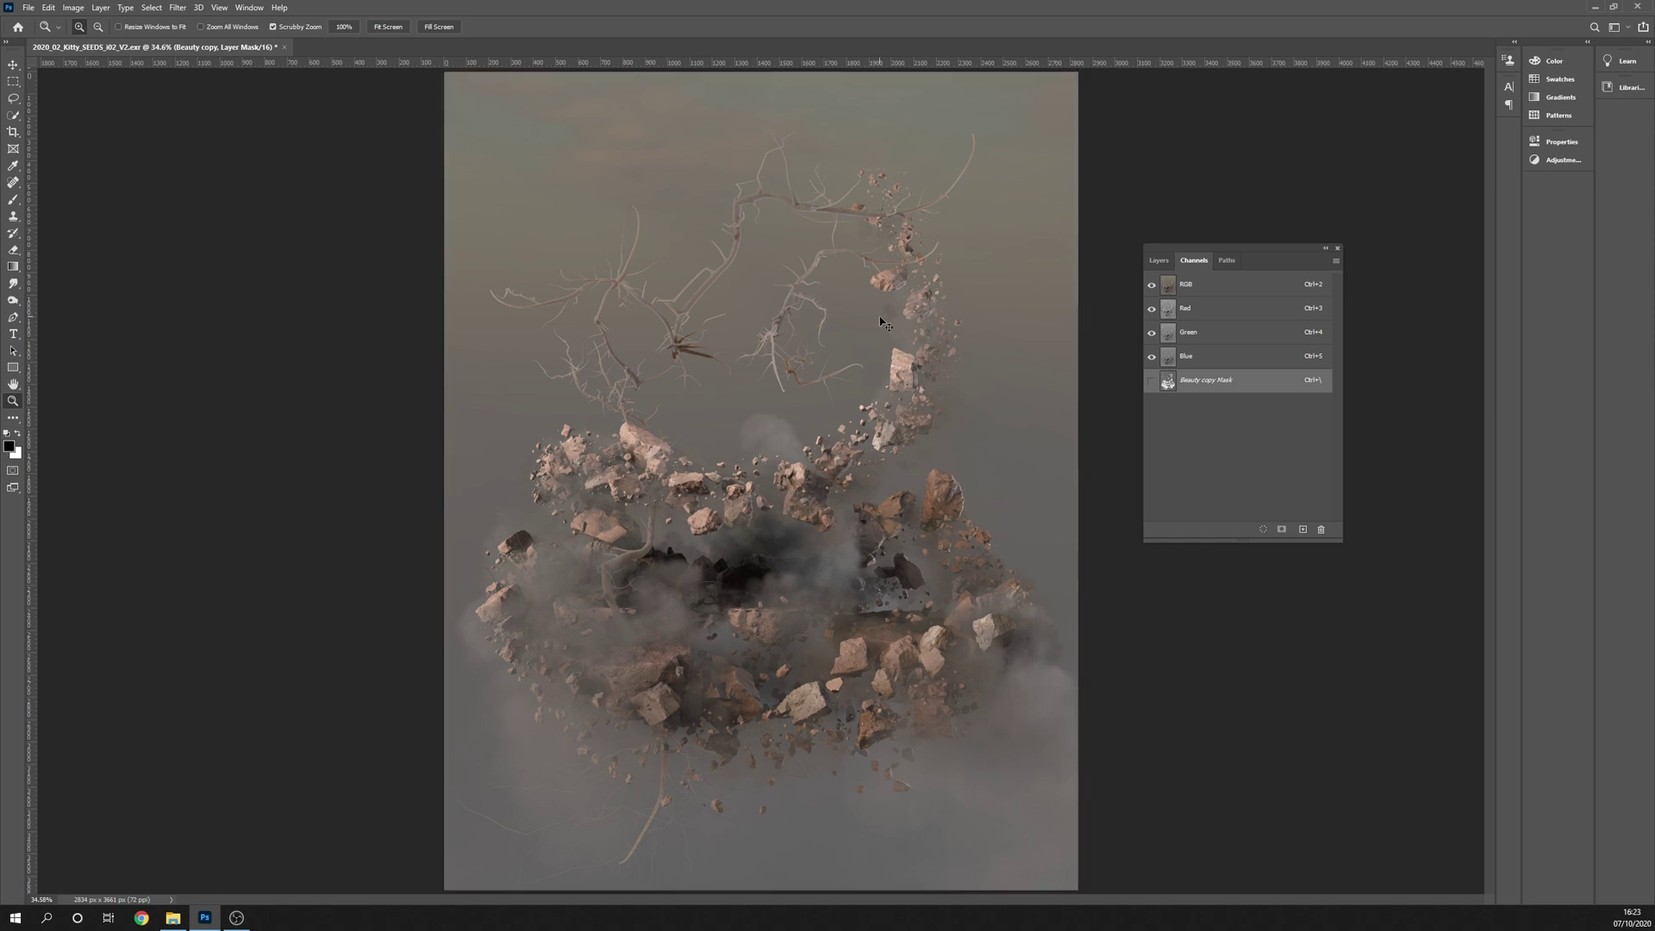
Return to Layers and turn the Photo layer back on beneath the depth-masked Beauty copy
left_click(1160, 261)
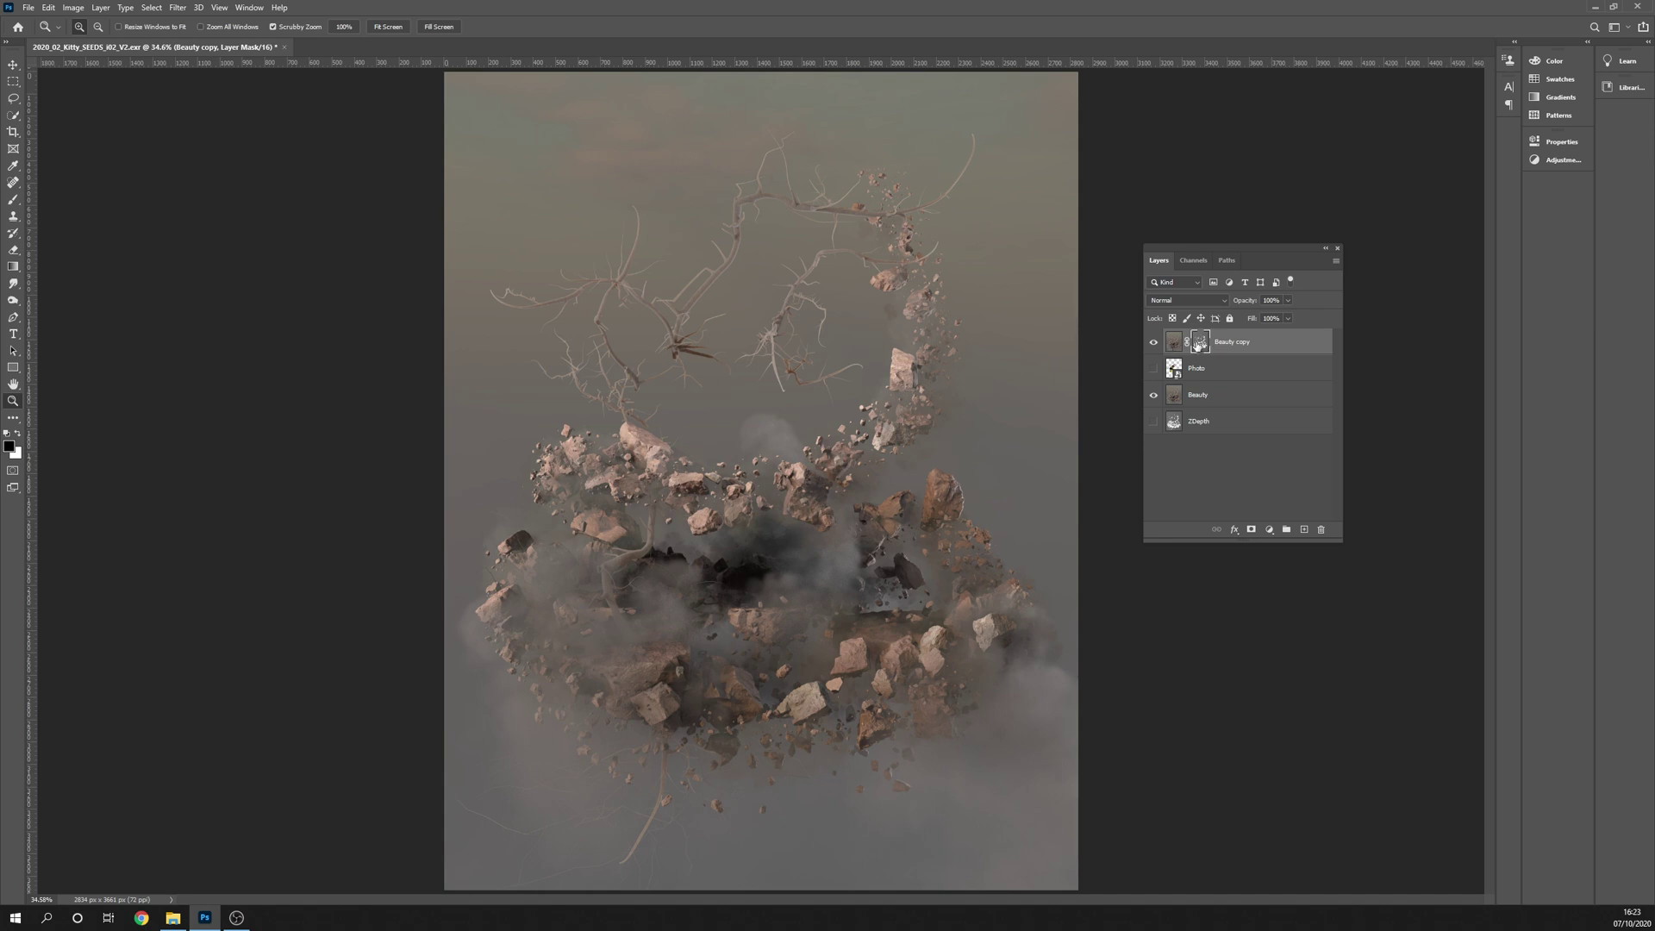
left_click(1153, 370)
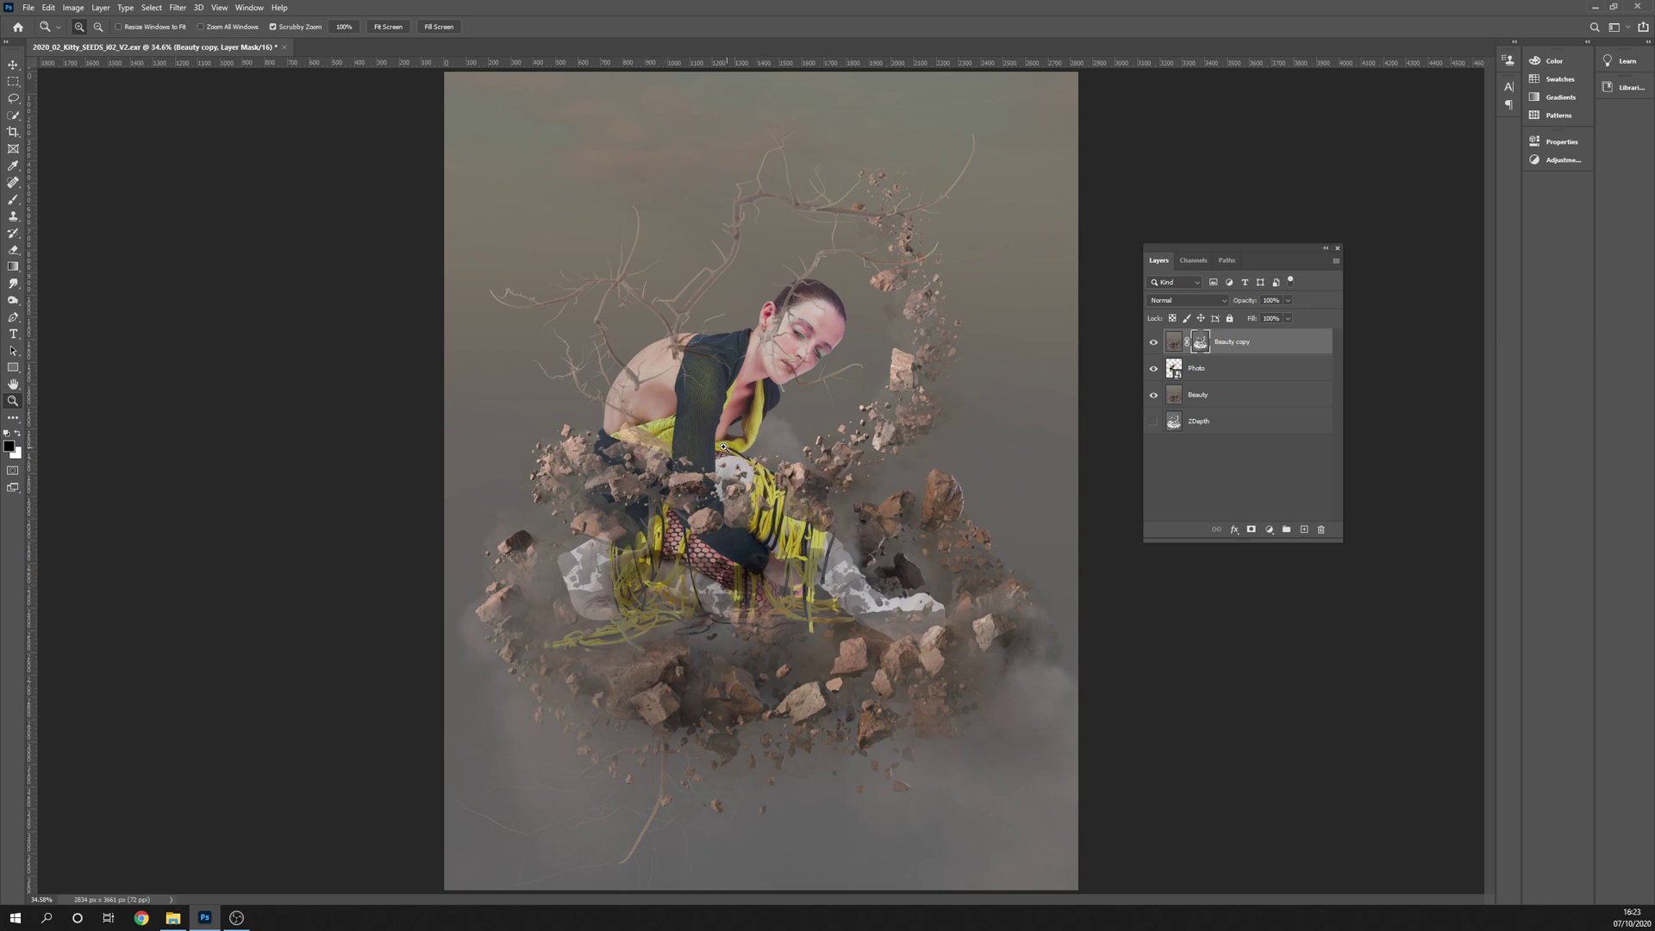
left_click(67, 11)
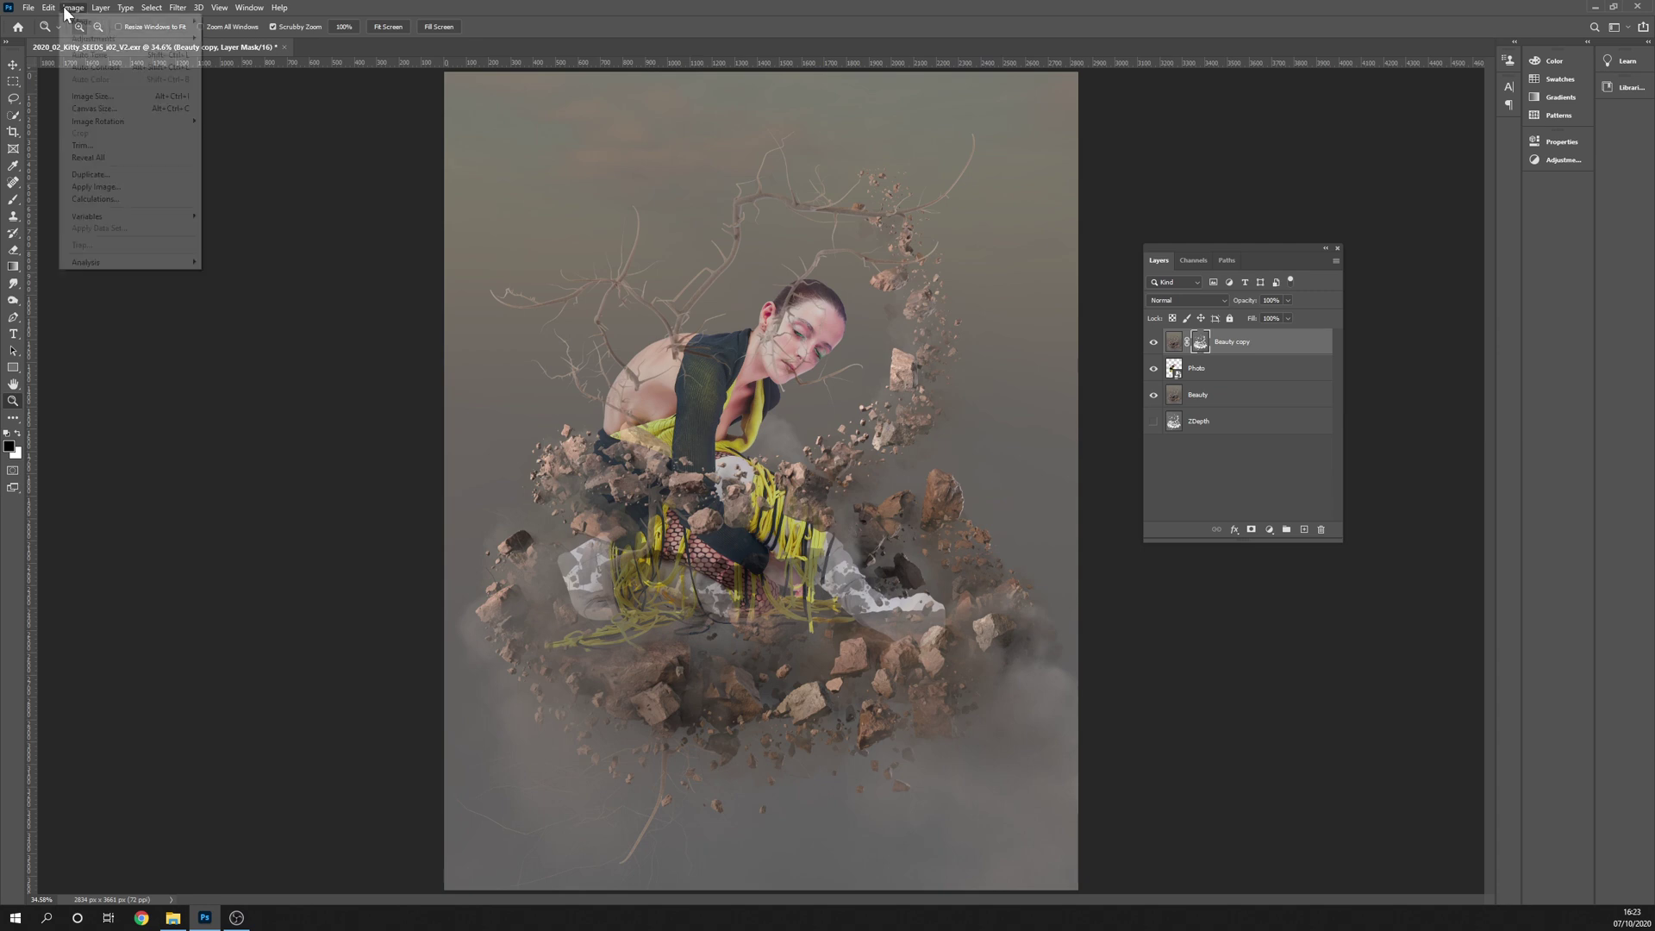
left_click(69, 10)
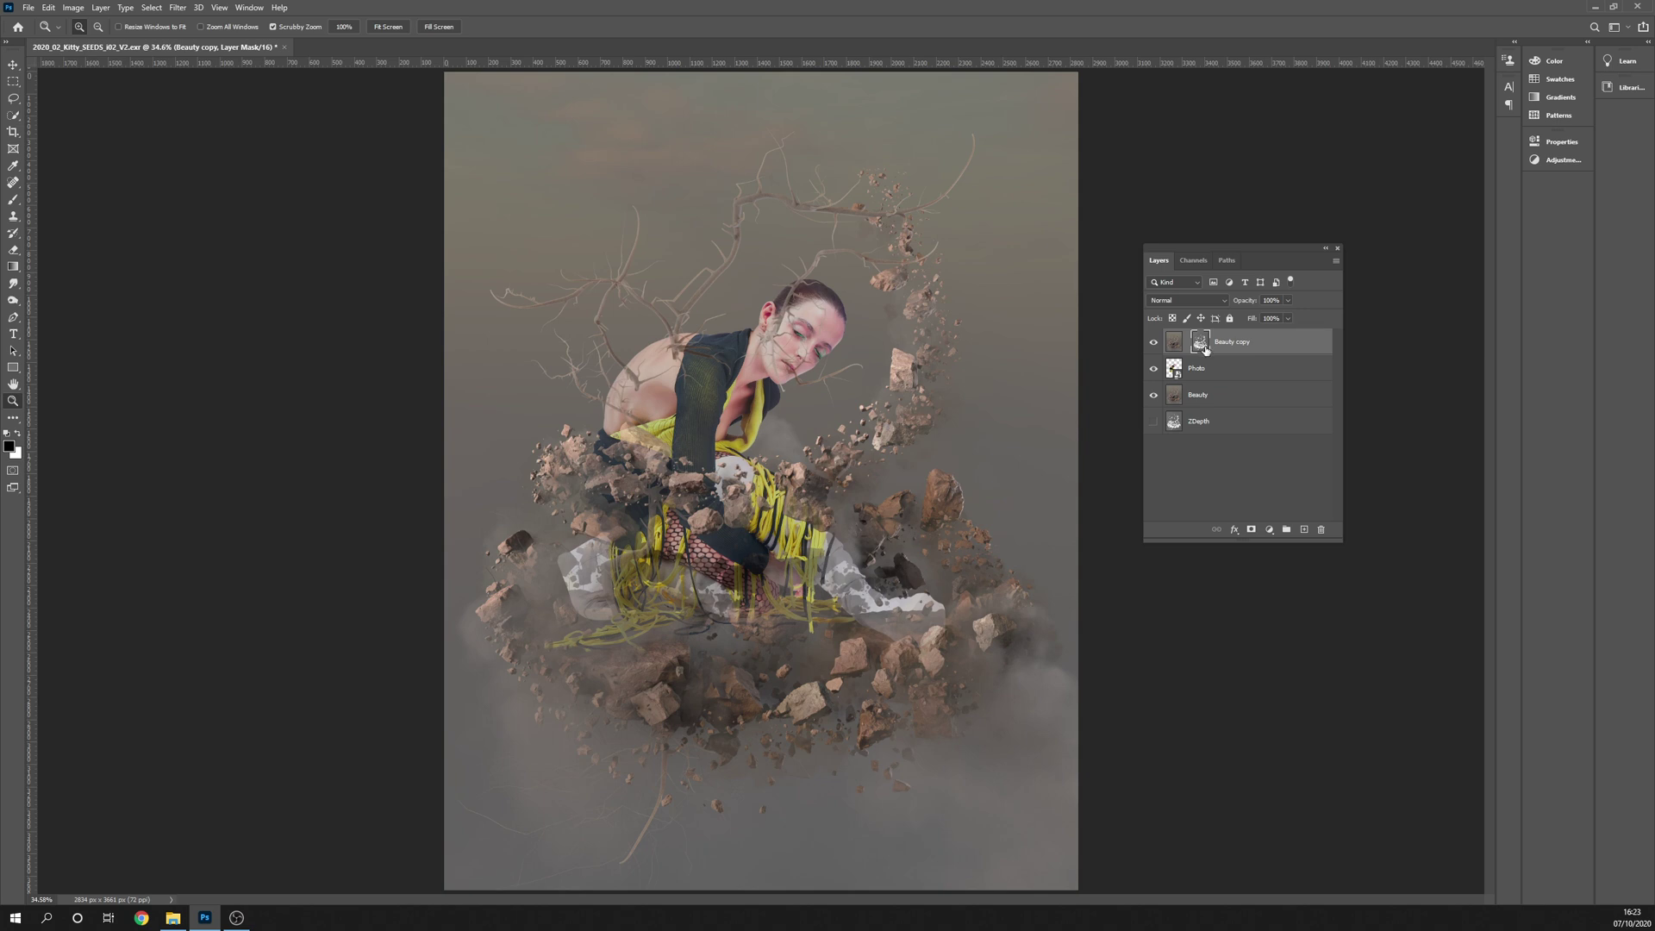
Apply Image > Adjustments > Threshold at level 192 to the Beauty copy's depth mask
left_click(69, 8)
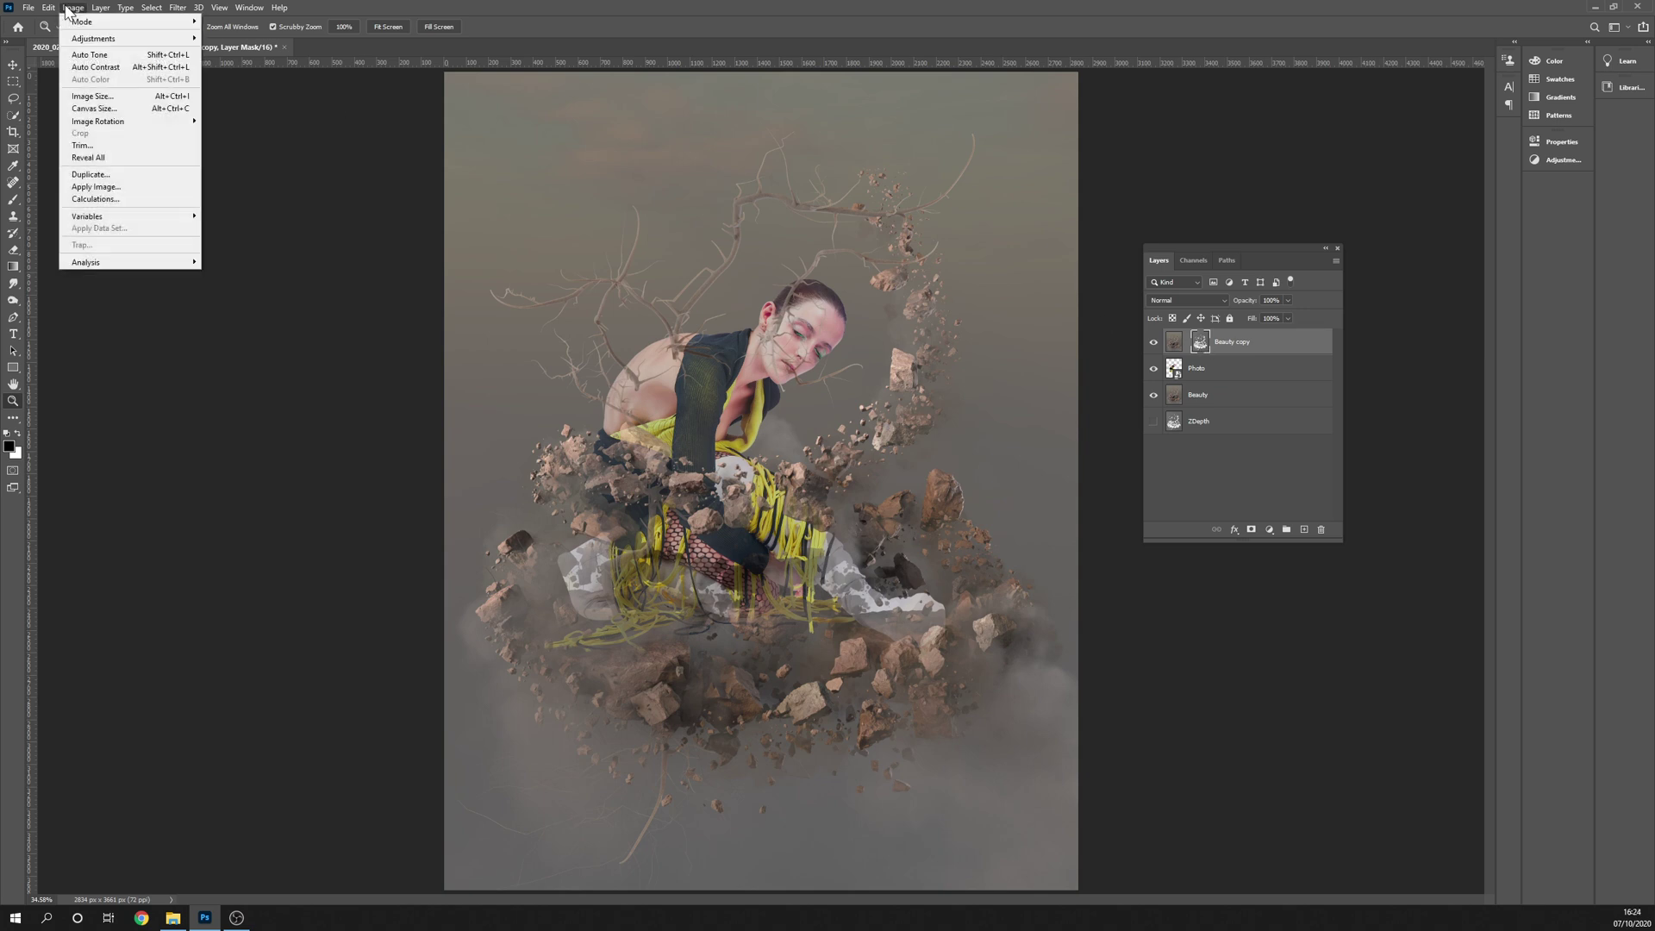
mouse_move(164, 40)
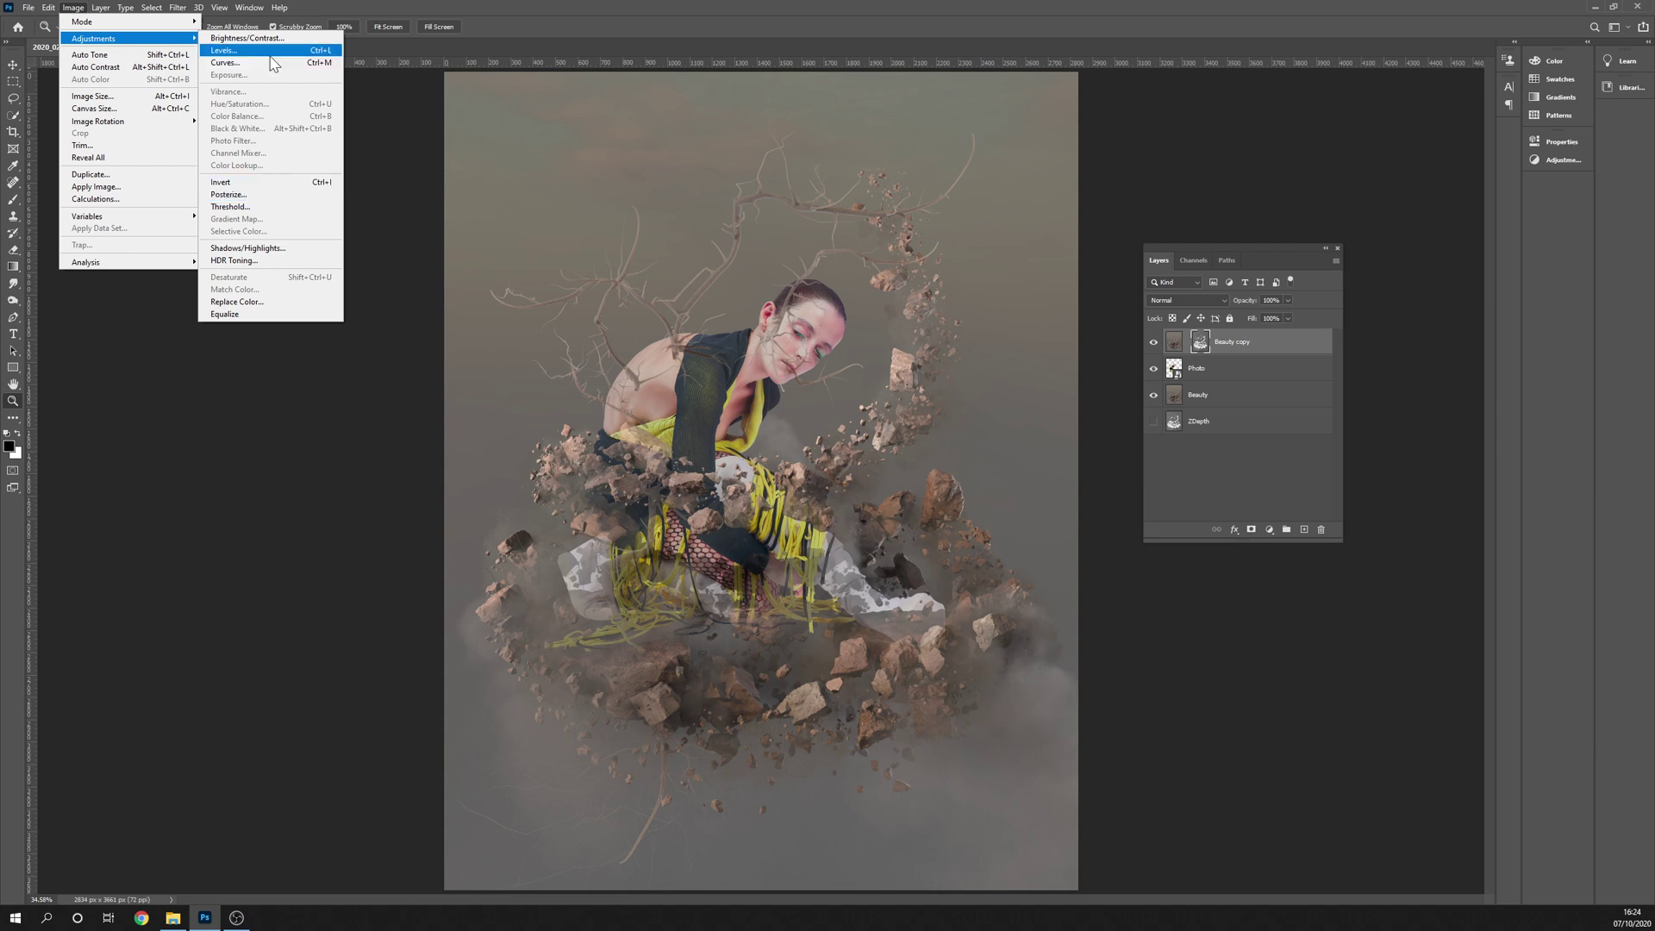
left_click(245, 208)
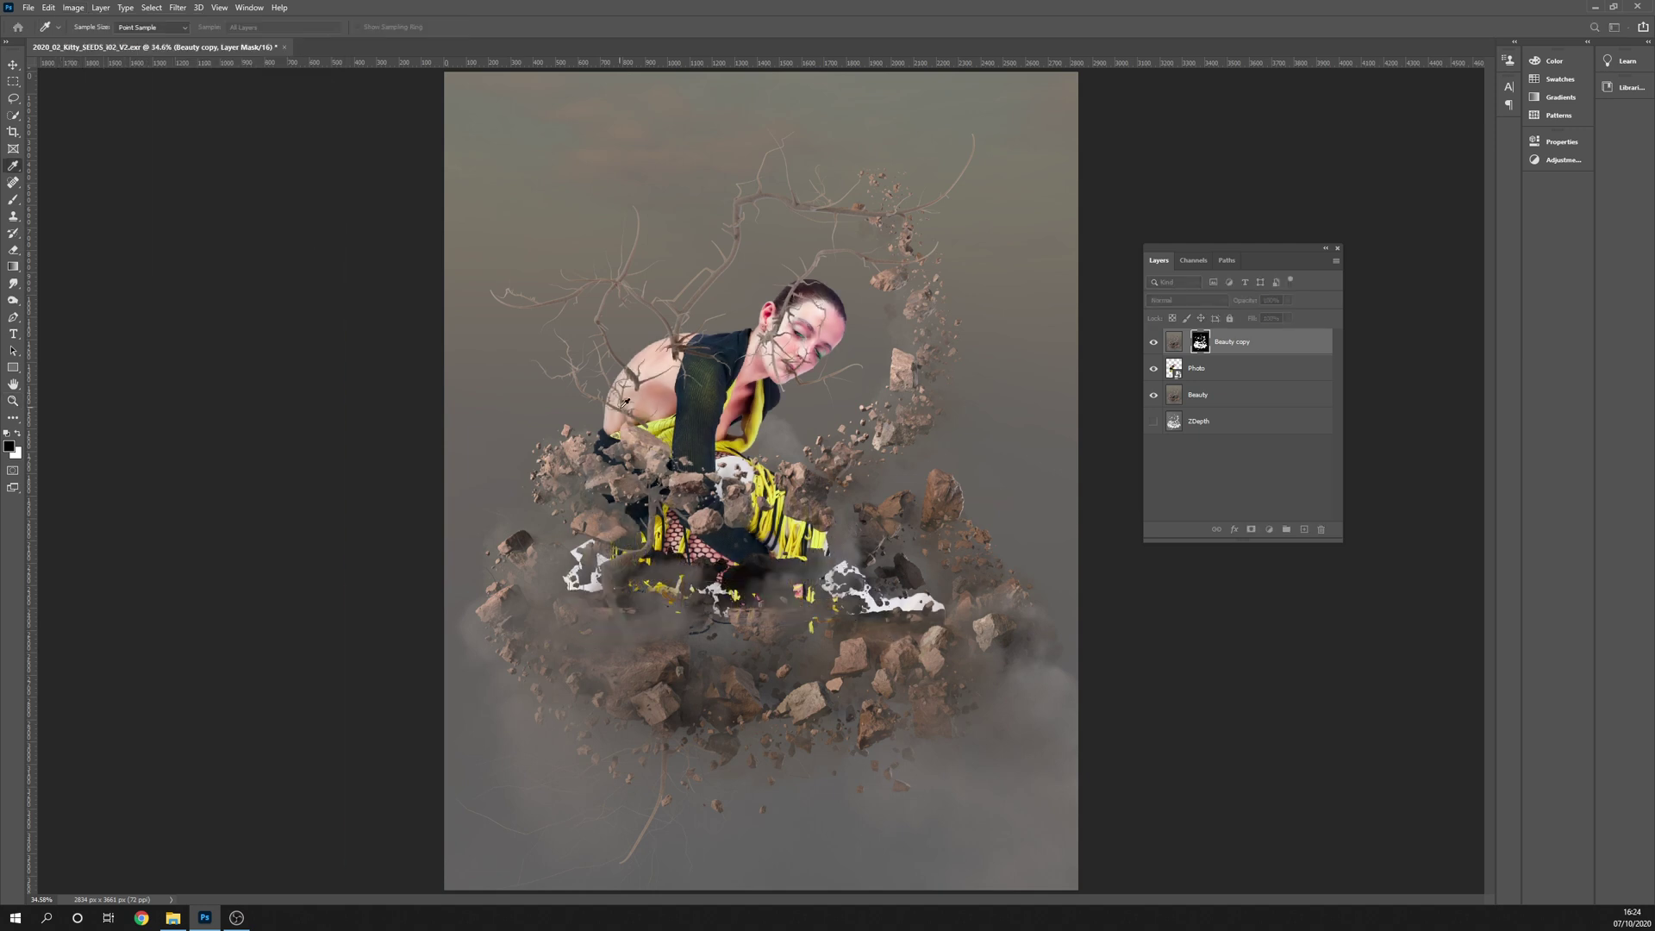
left_click_drag(491, 362, 433, 222)
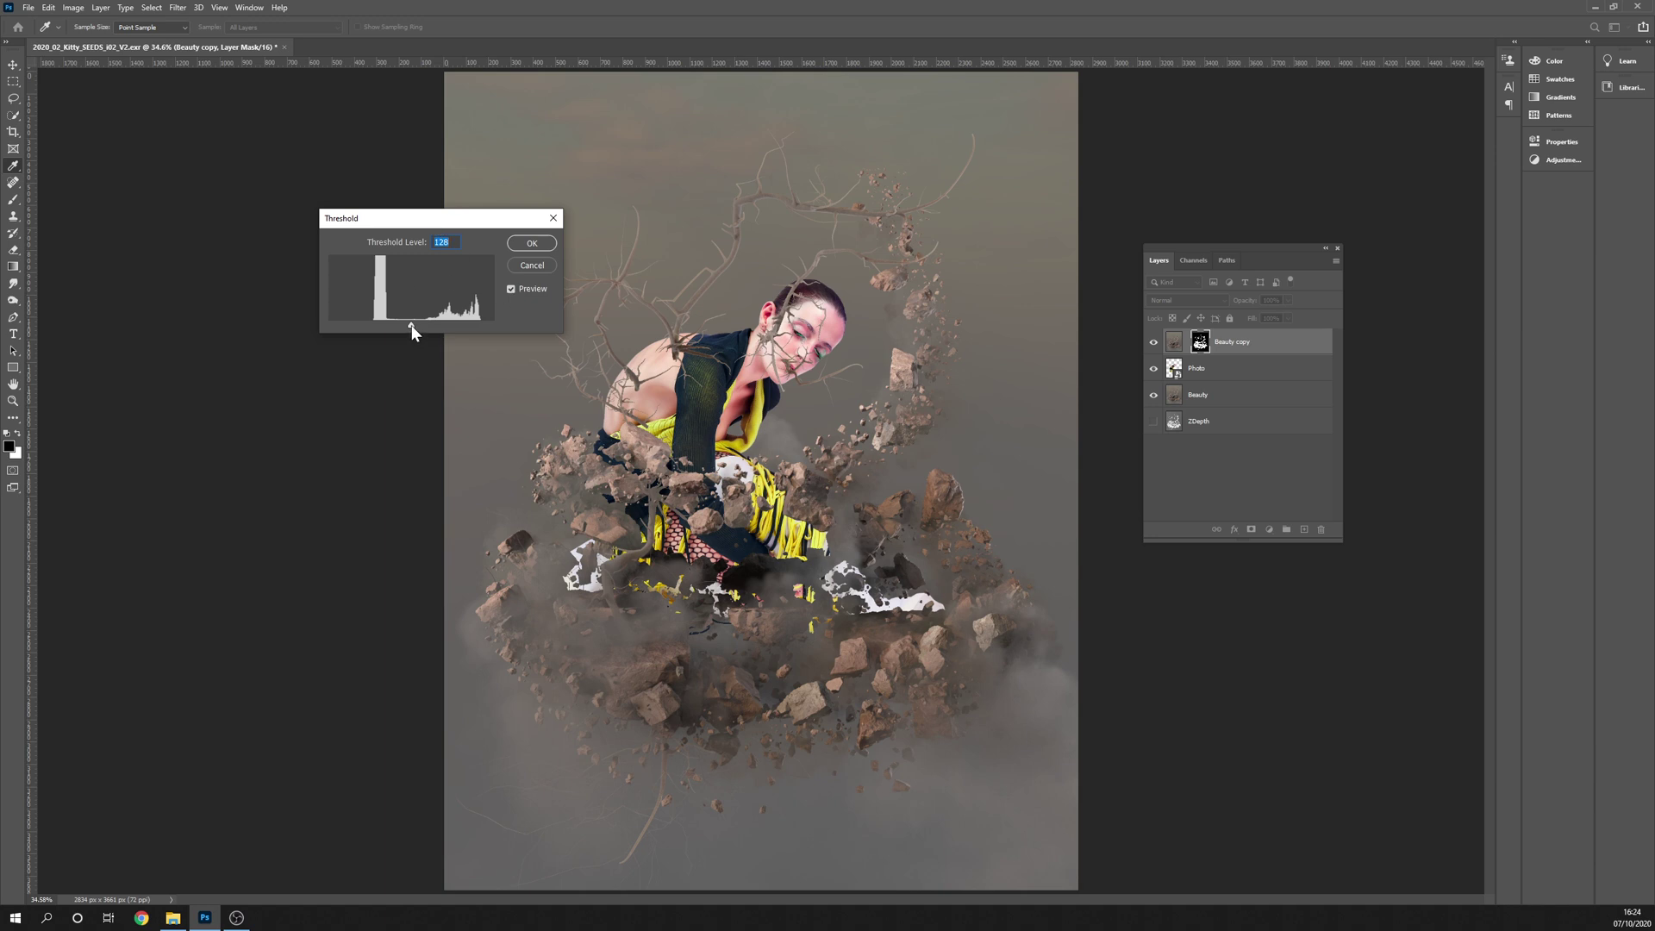
left_click_drag(411, 325, 451, 329)
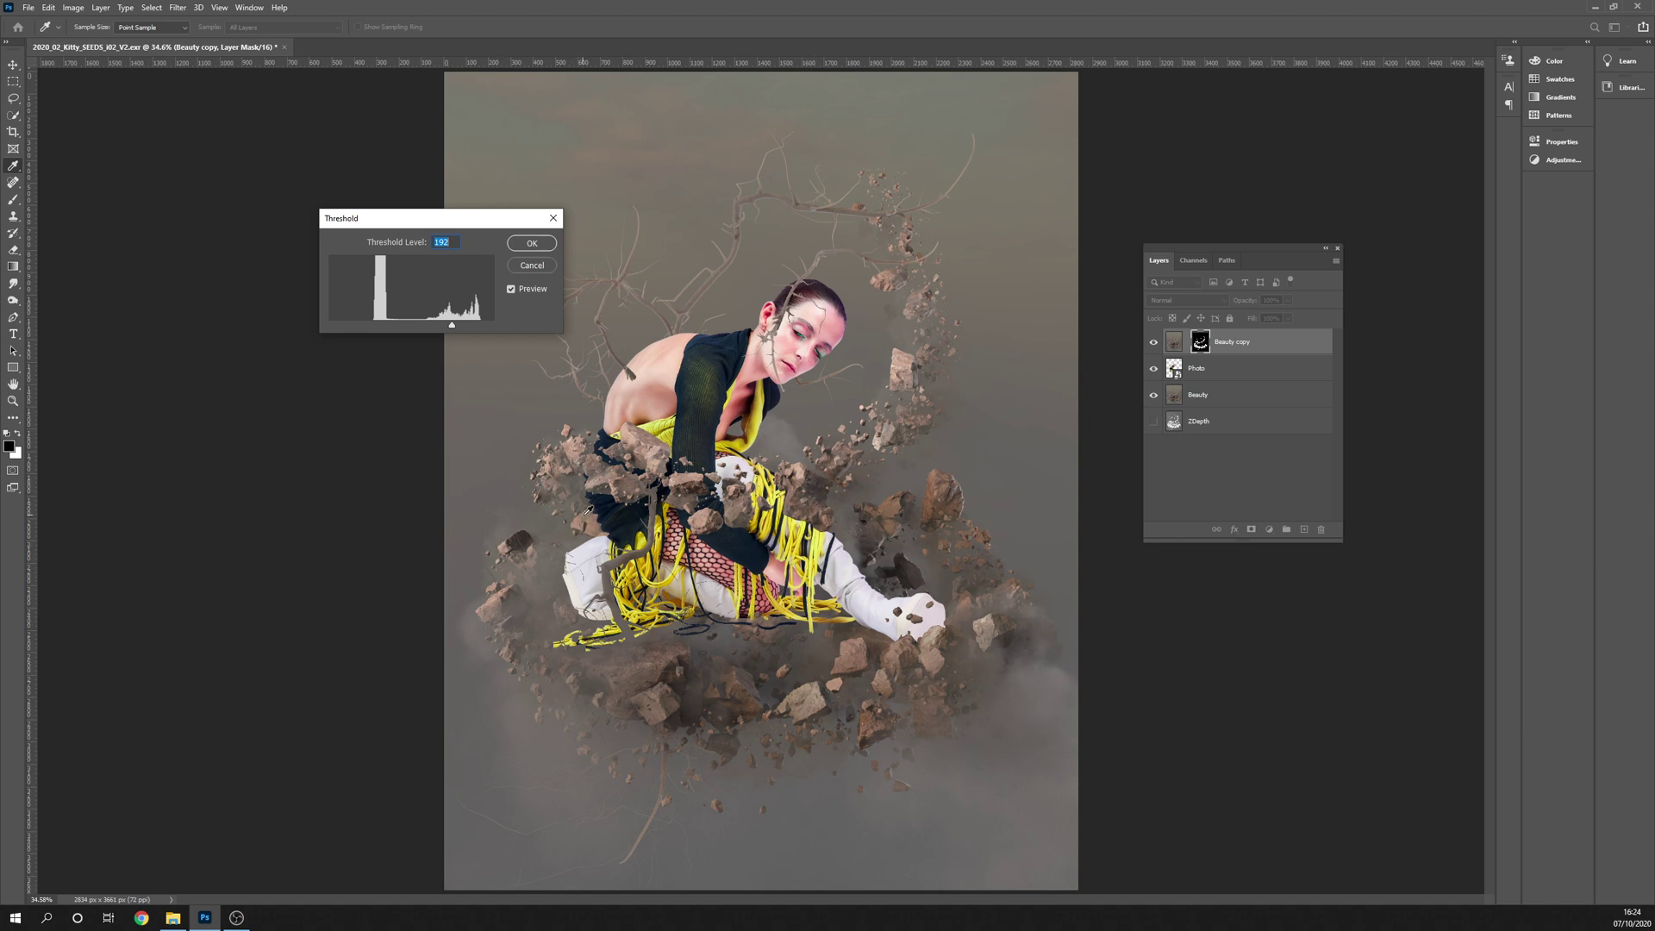
left_click(531, 244)
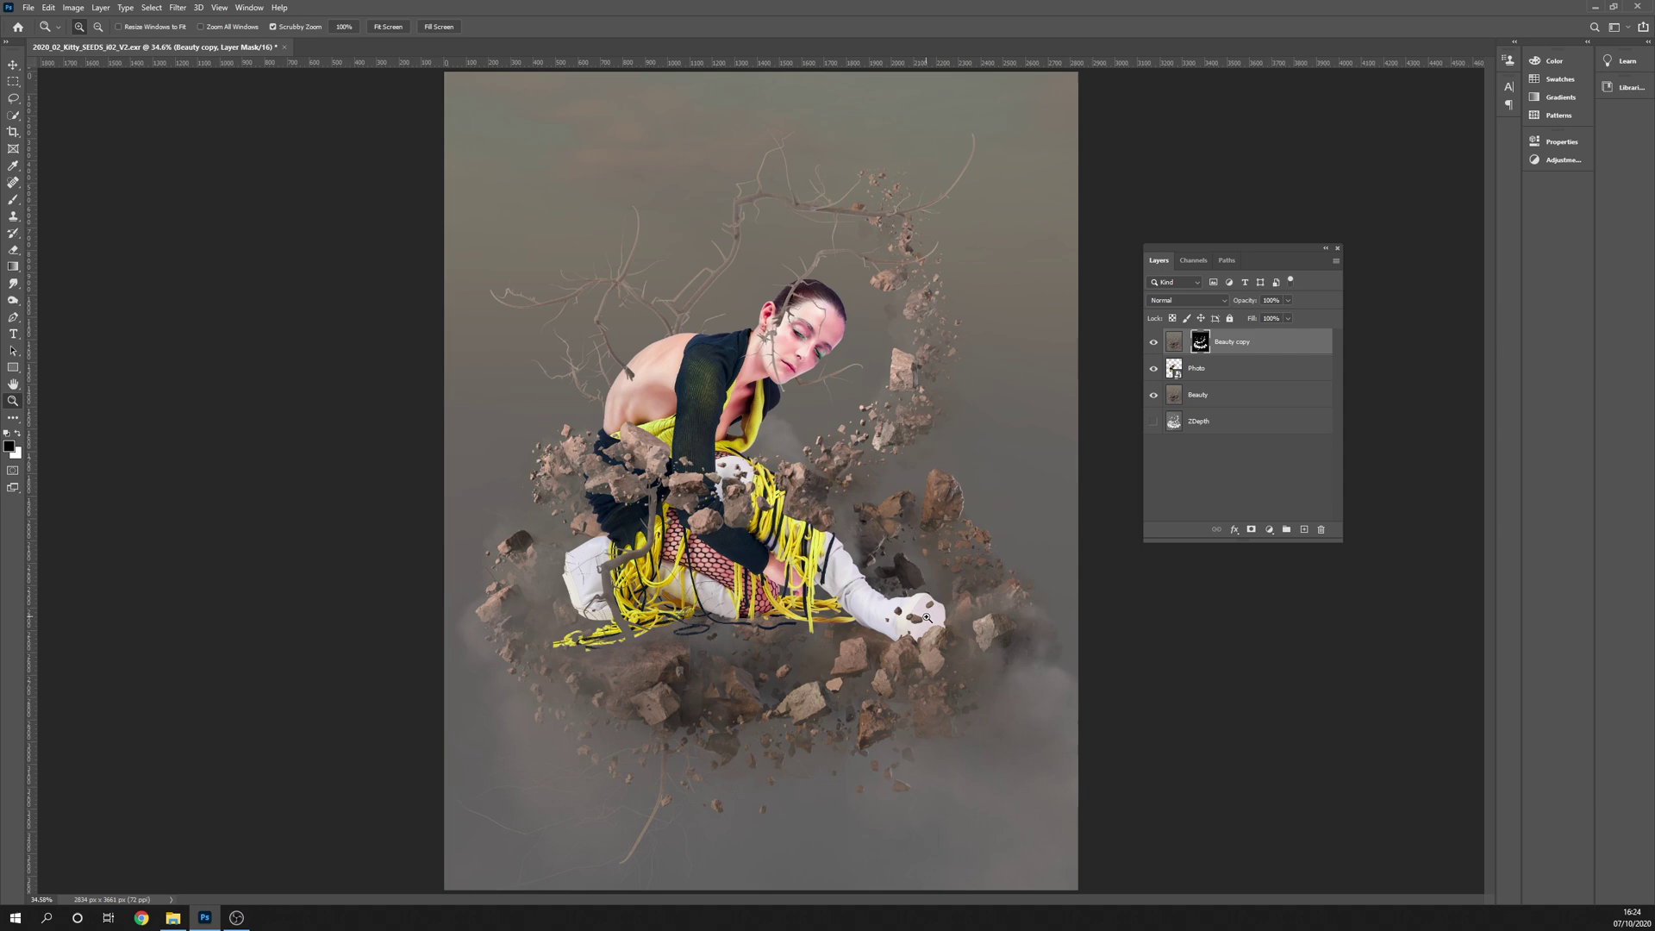
Zoom to 200% on the boot, pan along the legs, then return to 100%
left_click_drag(932, 624, 945, 632)
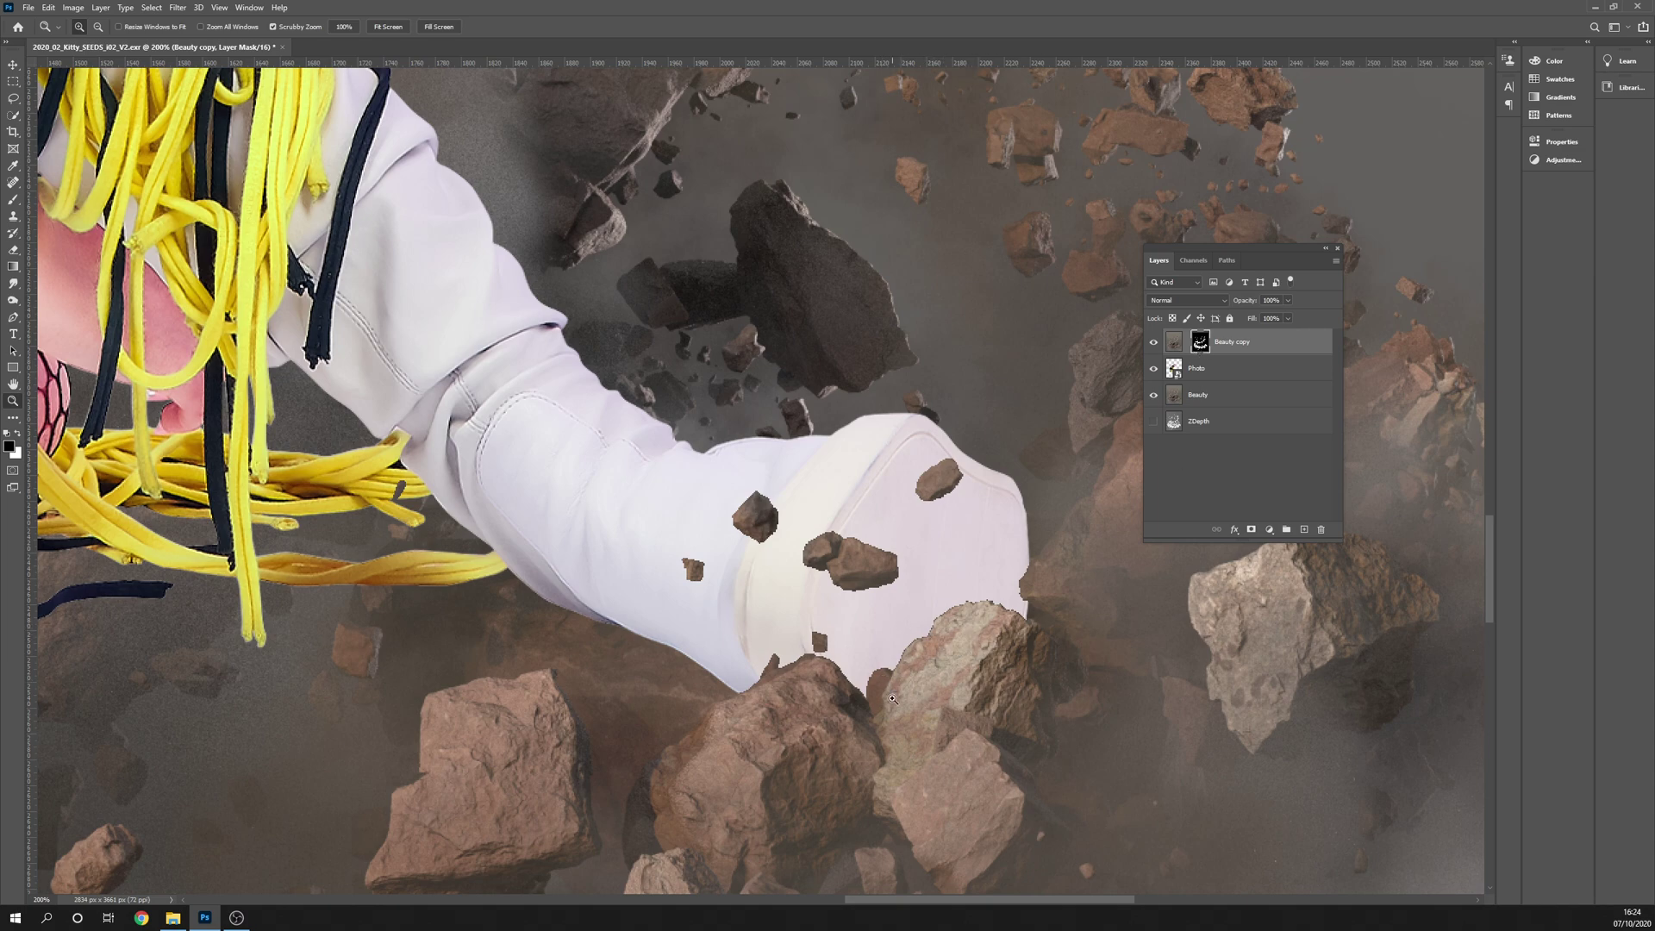
left_click_drag(995, 900, 690, 898)
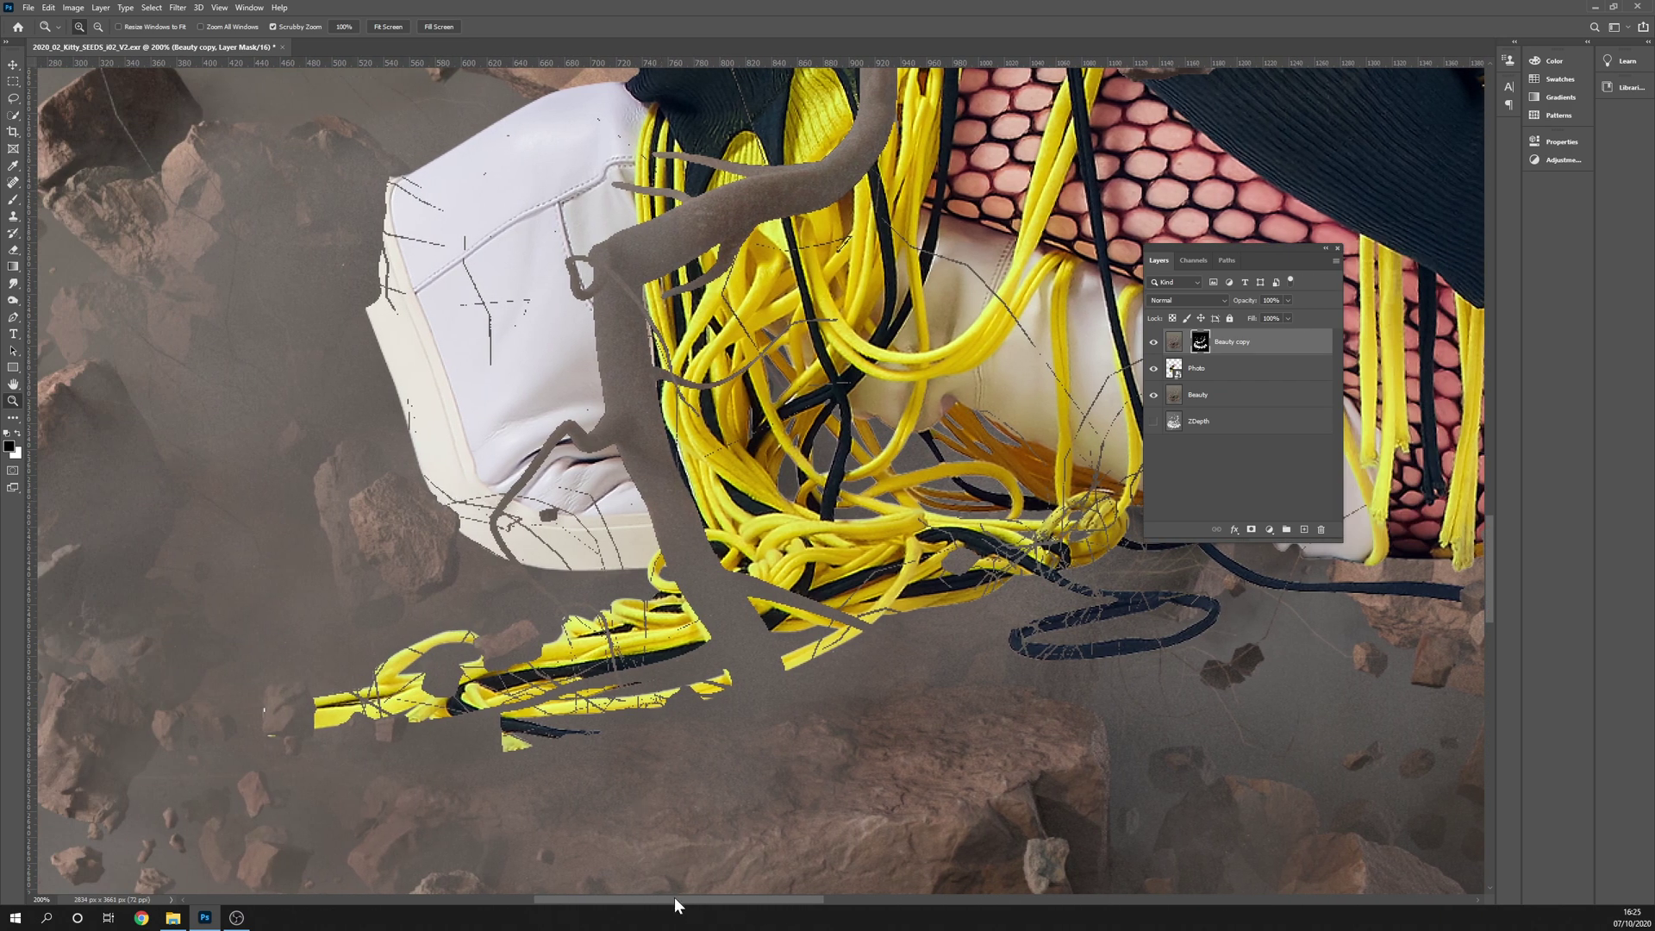
left_click_drag(674, 897, 962, 898)
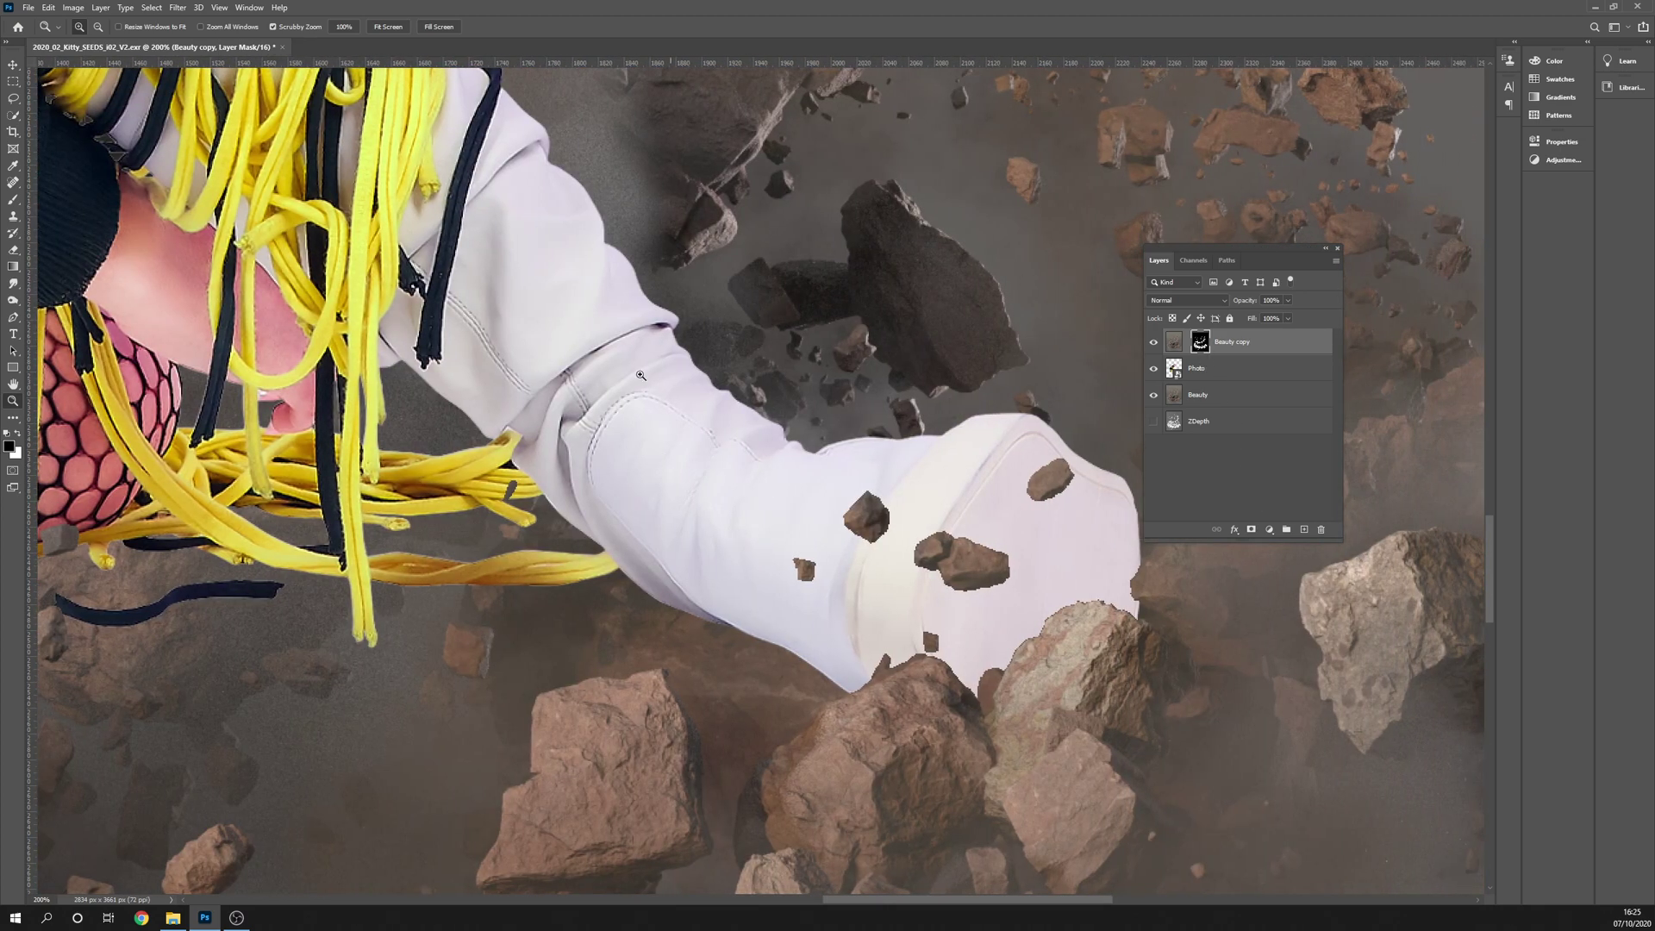
right_click(672, 361)
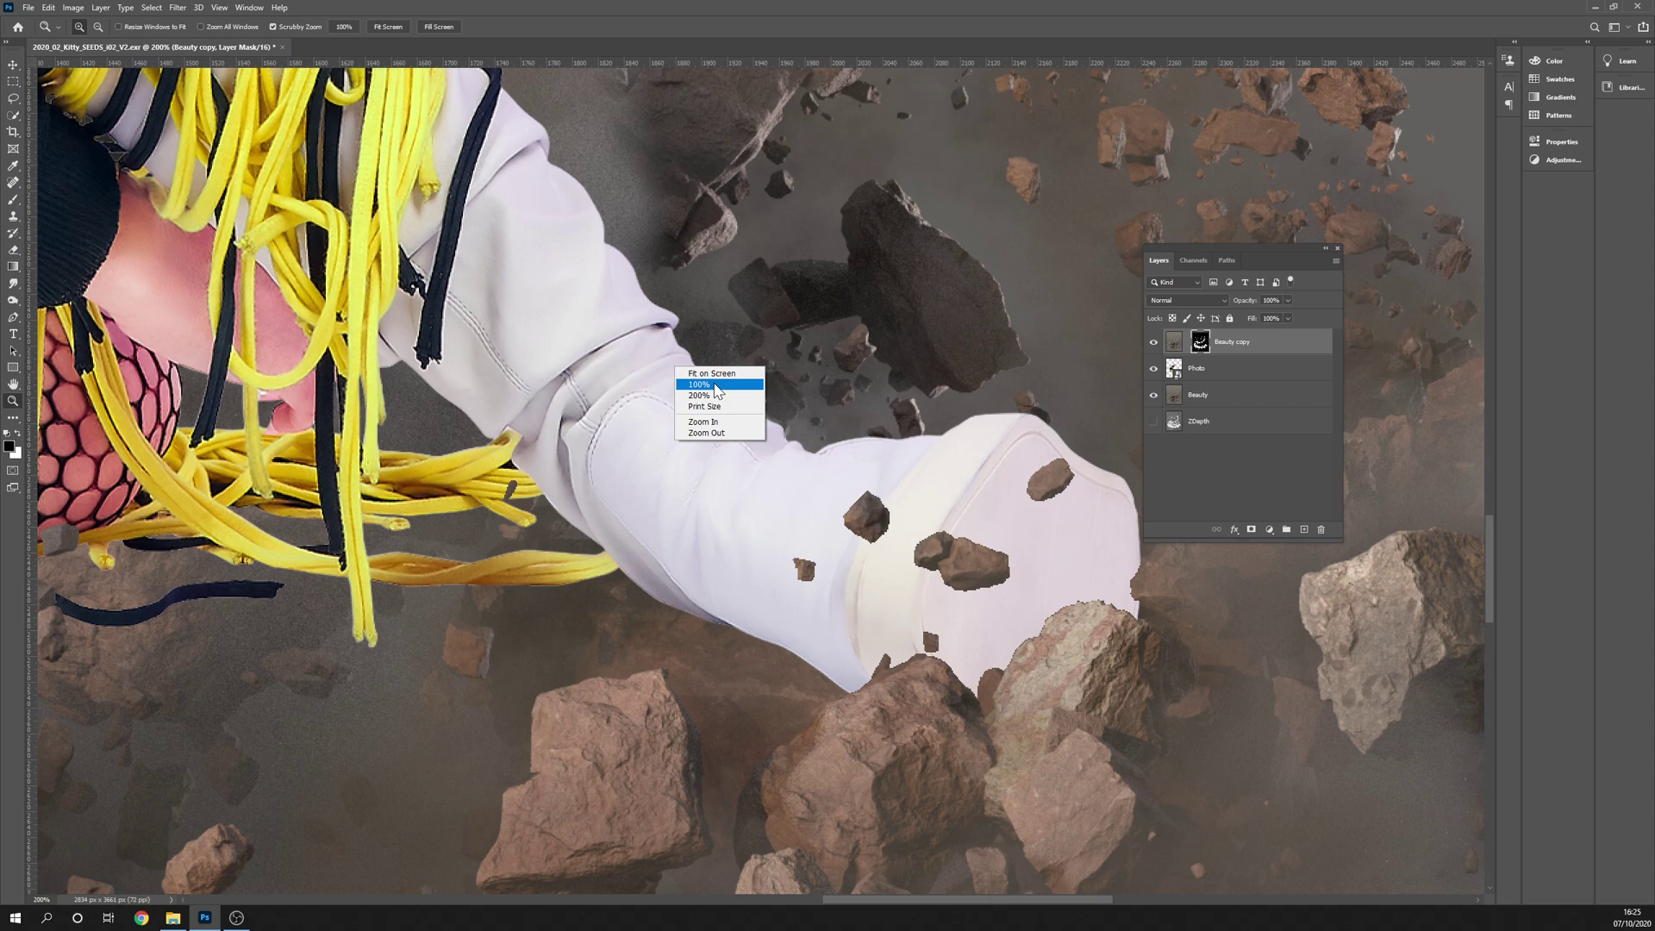
left_click(714, 380)
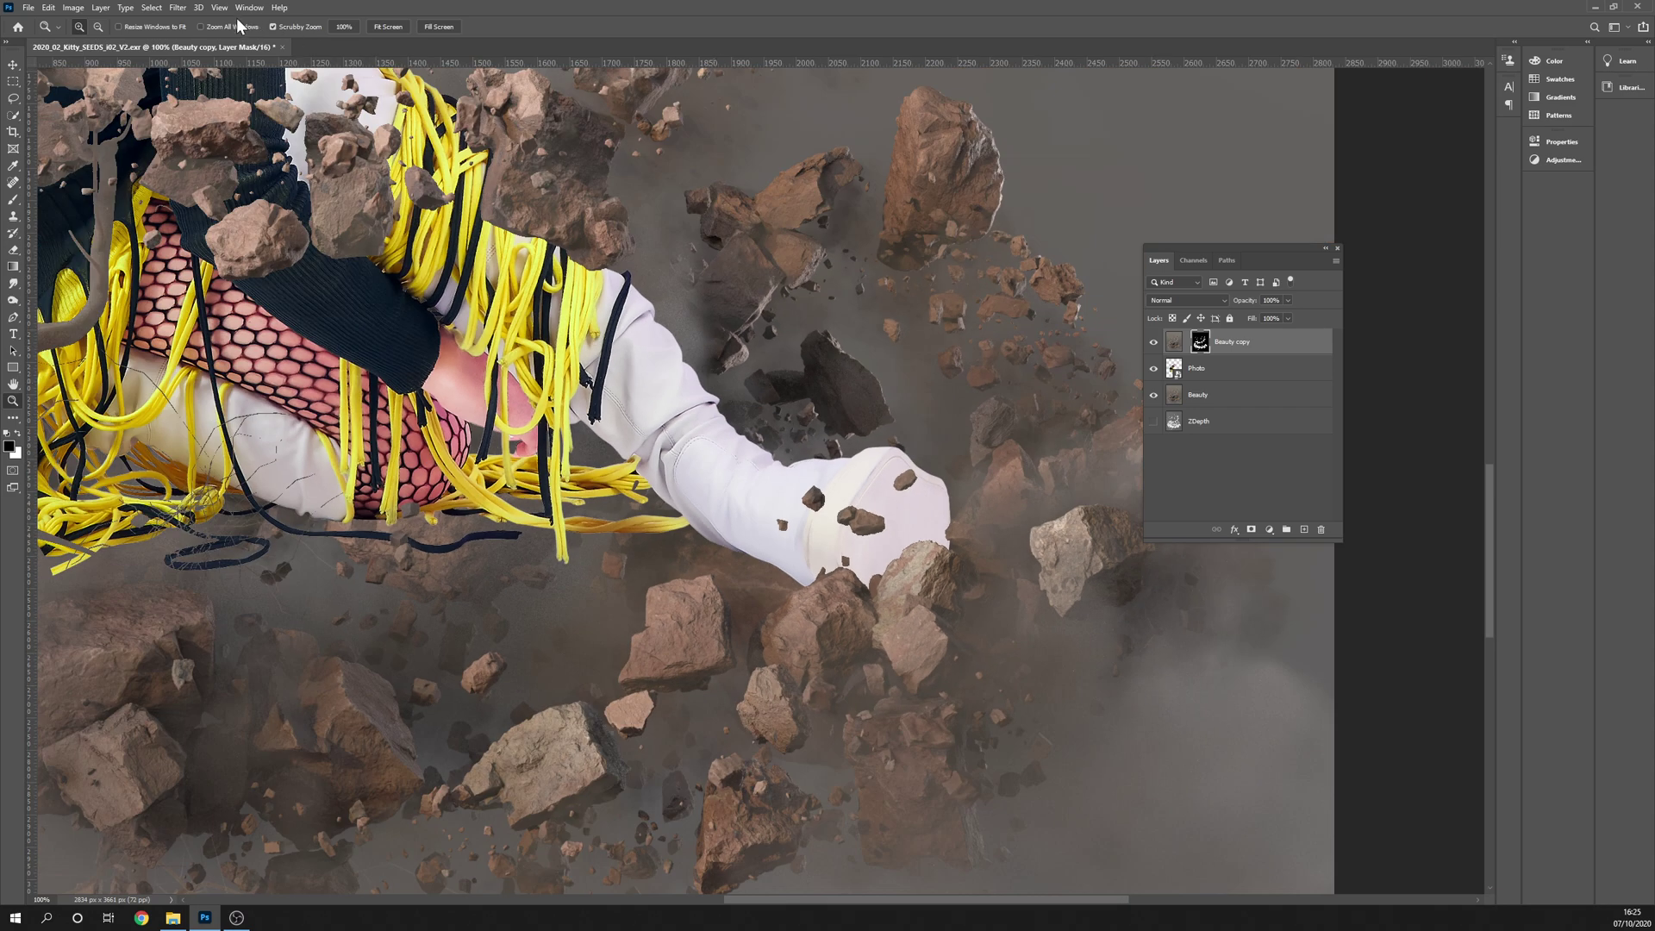
left_click(152, 9)
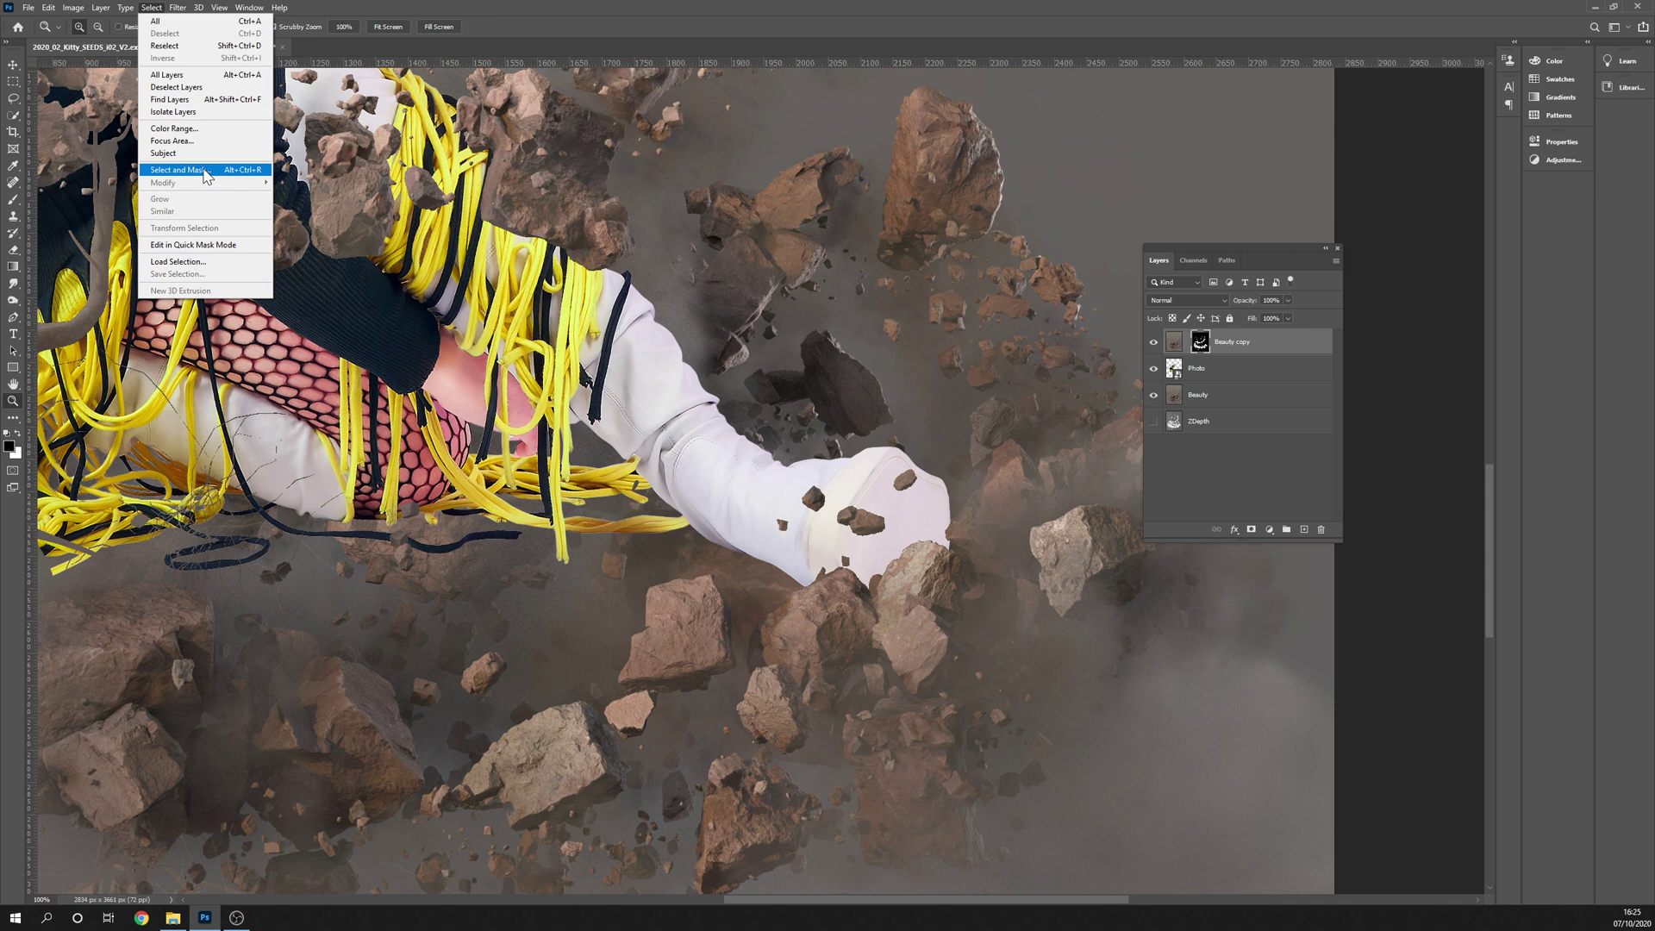
Refine the mask in Select and Mask with Radius 1 px, Contrast 34% and Smooth 2
left_click(205, 172)
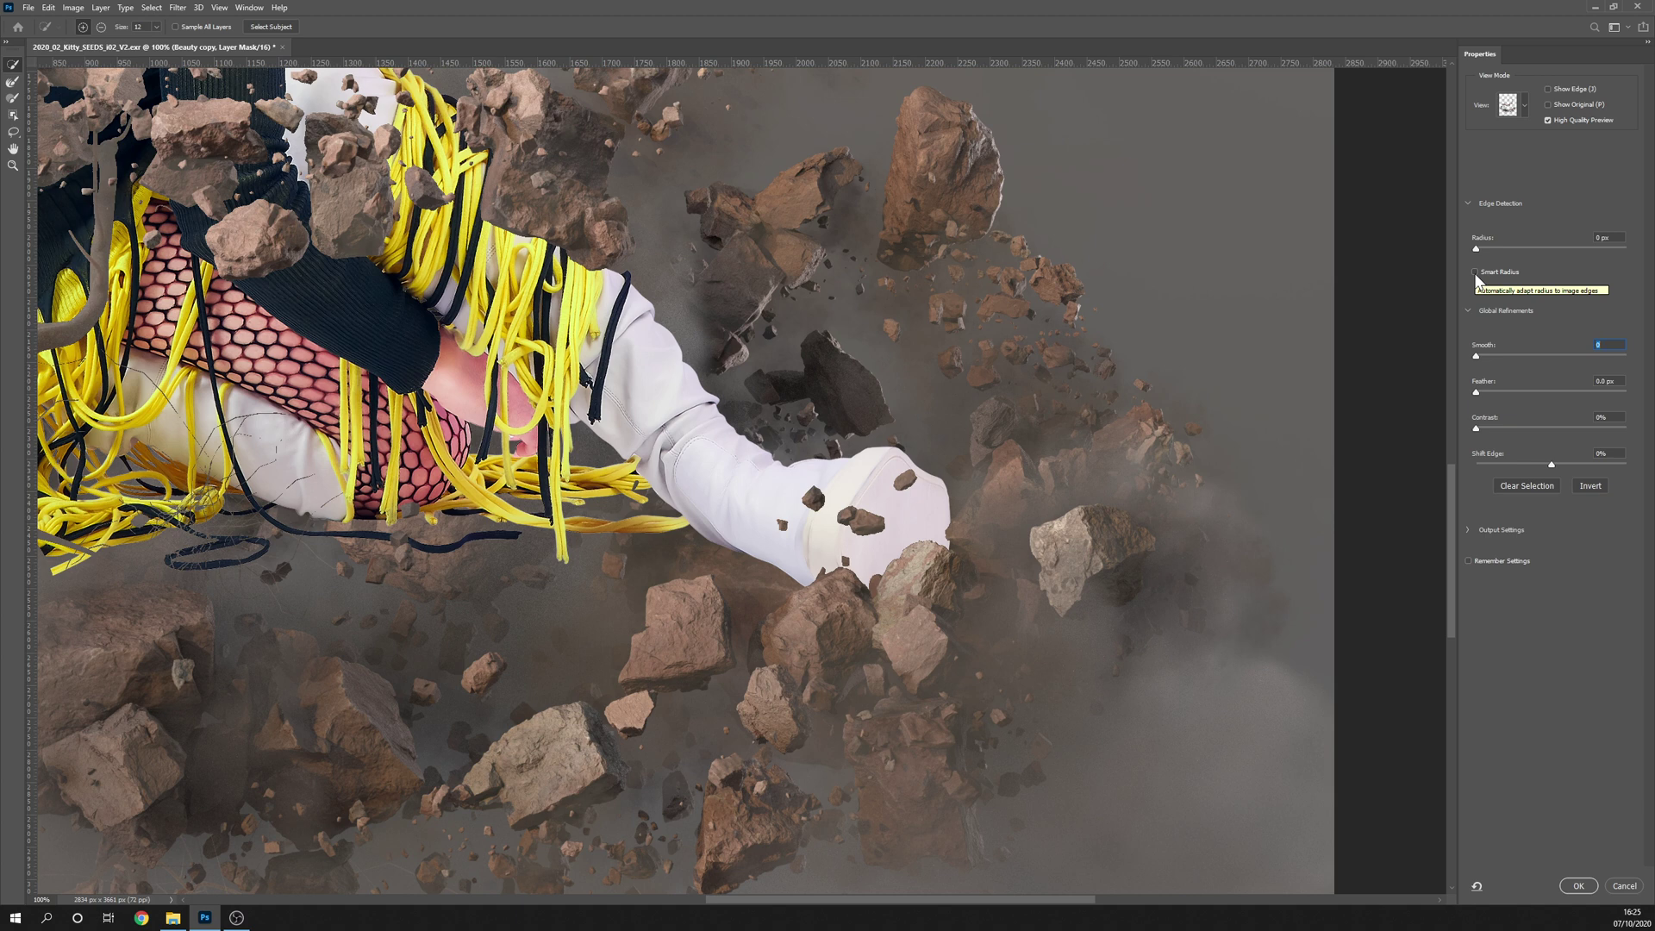
left_click(1591, 241)
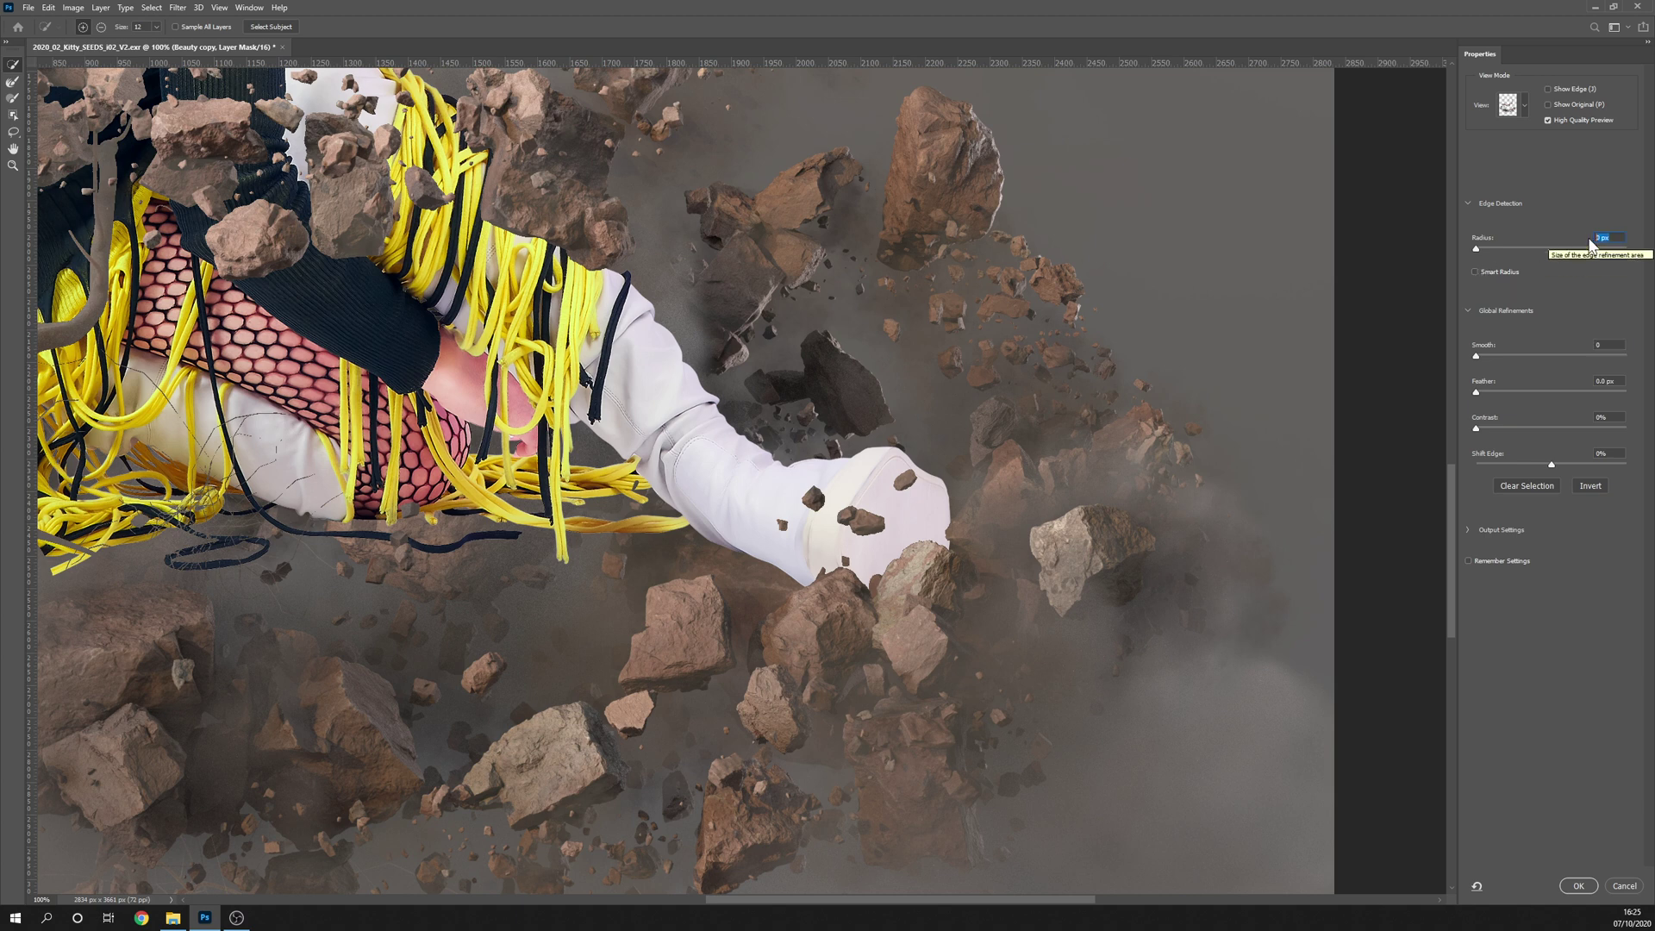
key("Up")
type("1")
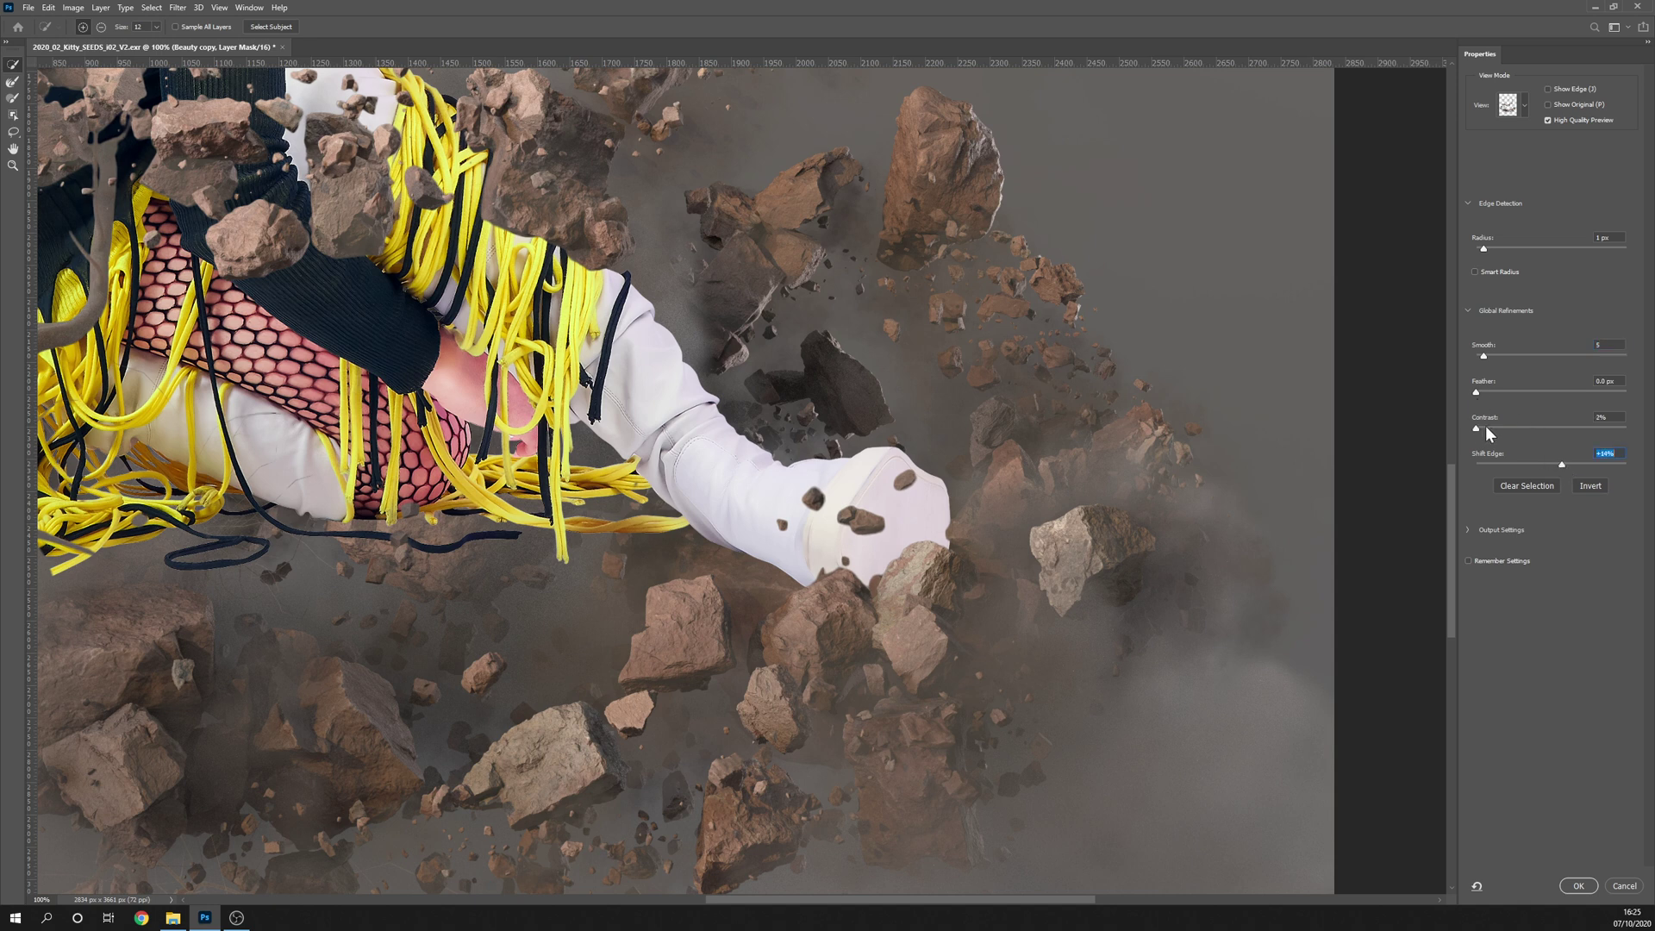
left_click_drag(1486, 425, 1527, 428)
key("shift+Tab")
key("shift+Tab")
type("2")
left_click_drag(1050, 901, 953, 901)
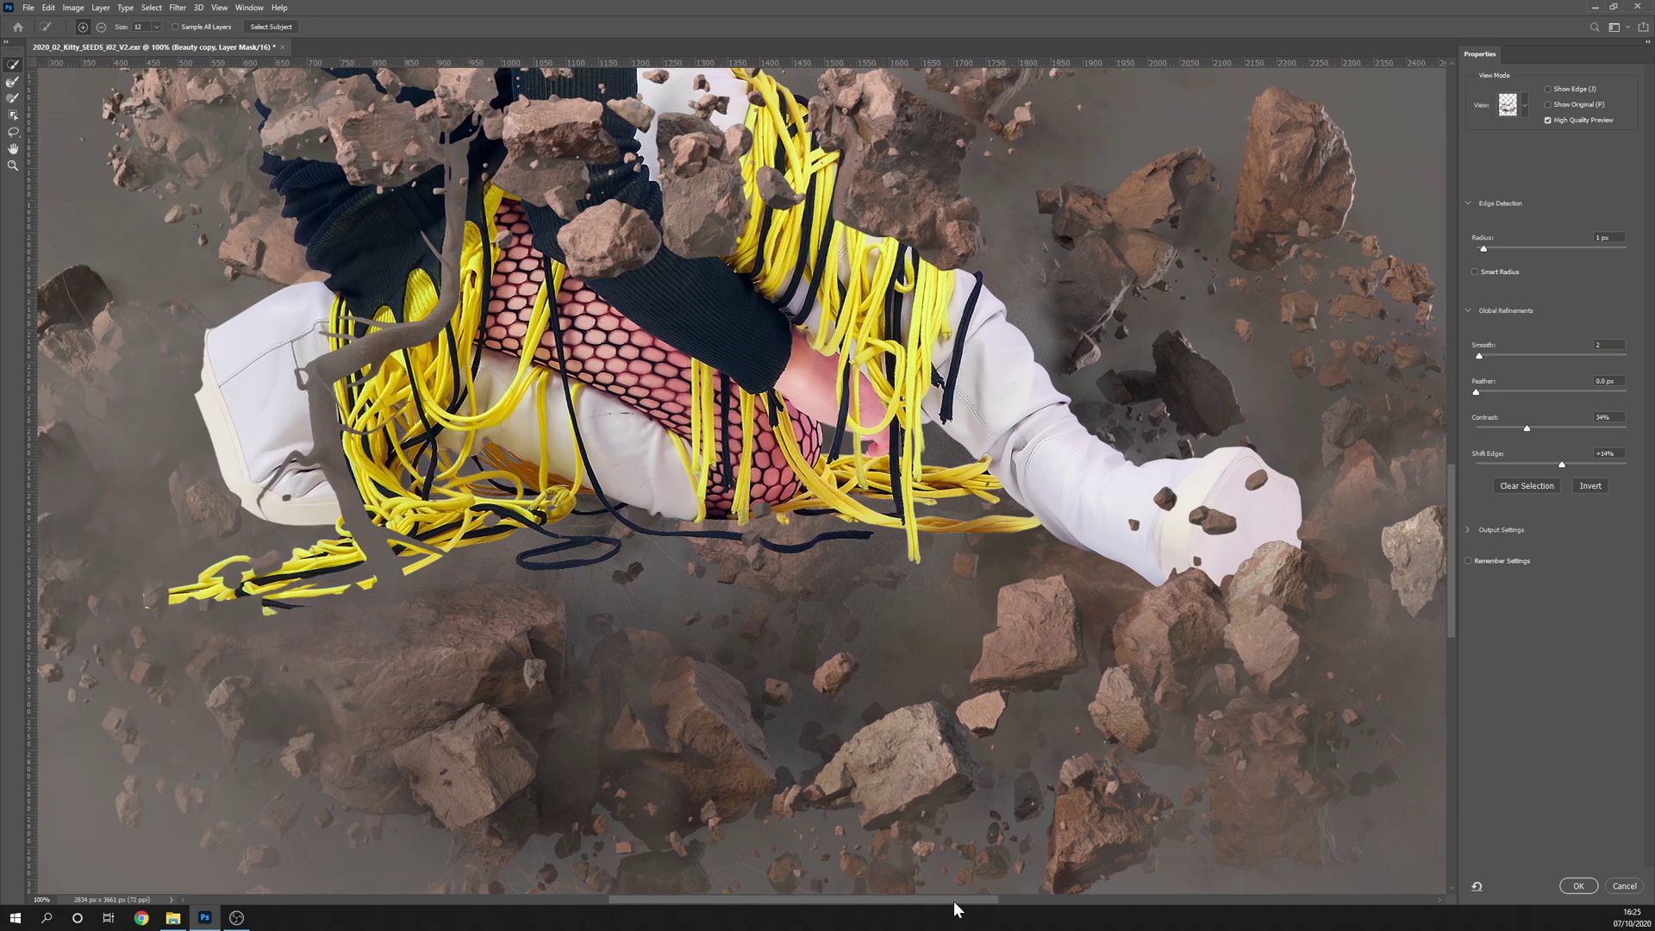
left_click_drag(954, 901, 963, 901)
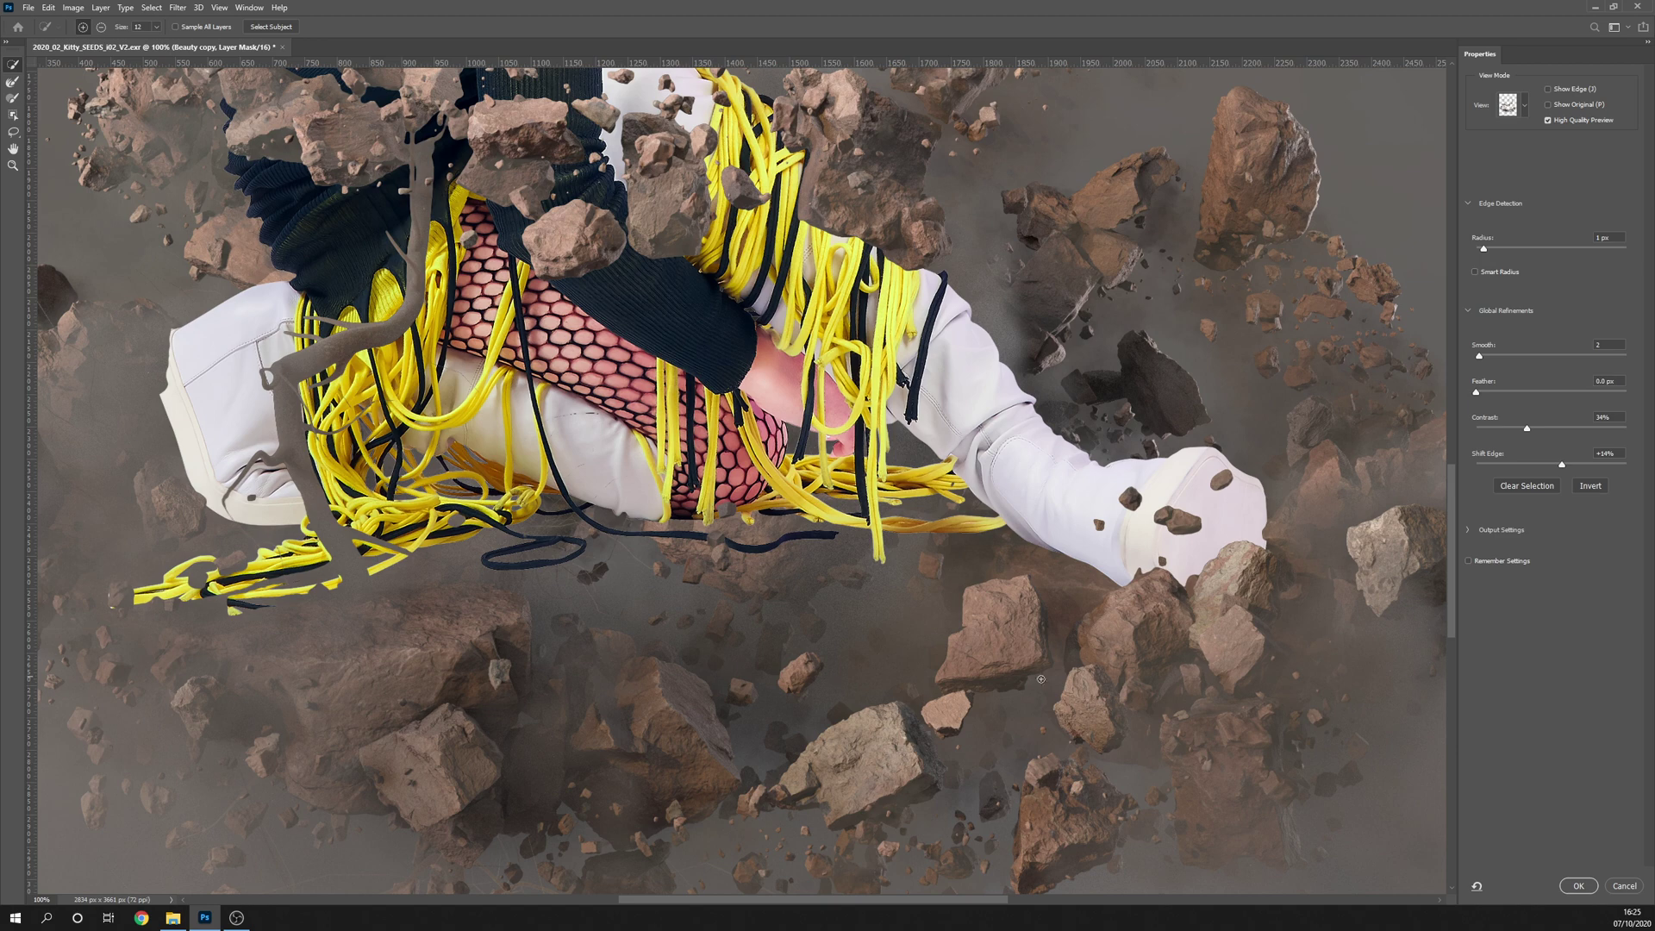
left_click_drag(1448, 592, 1456, 460)
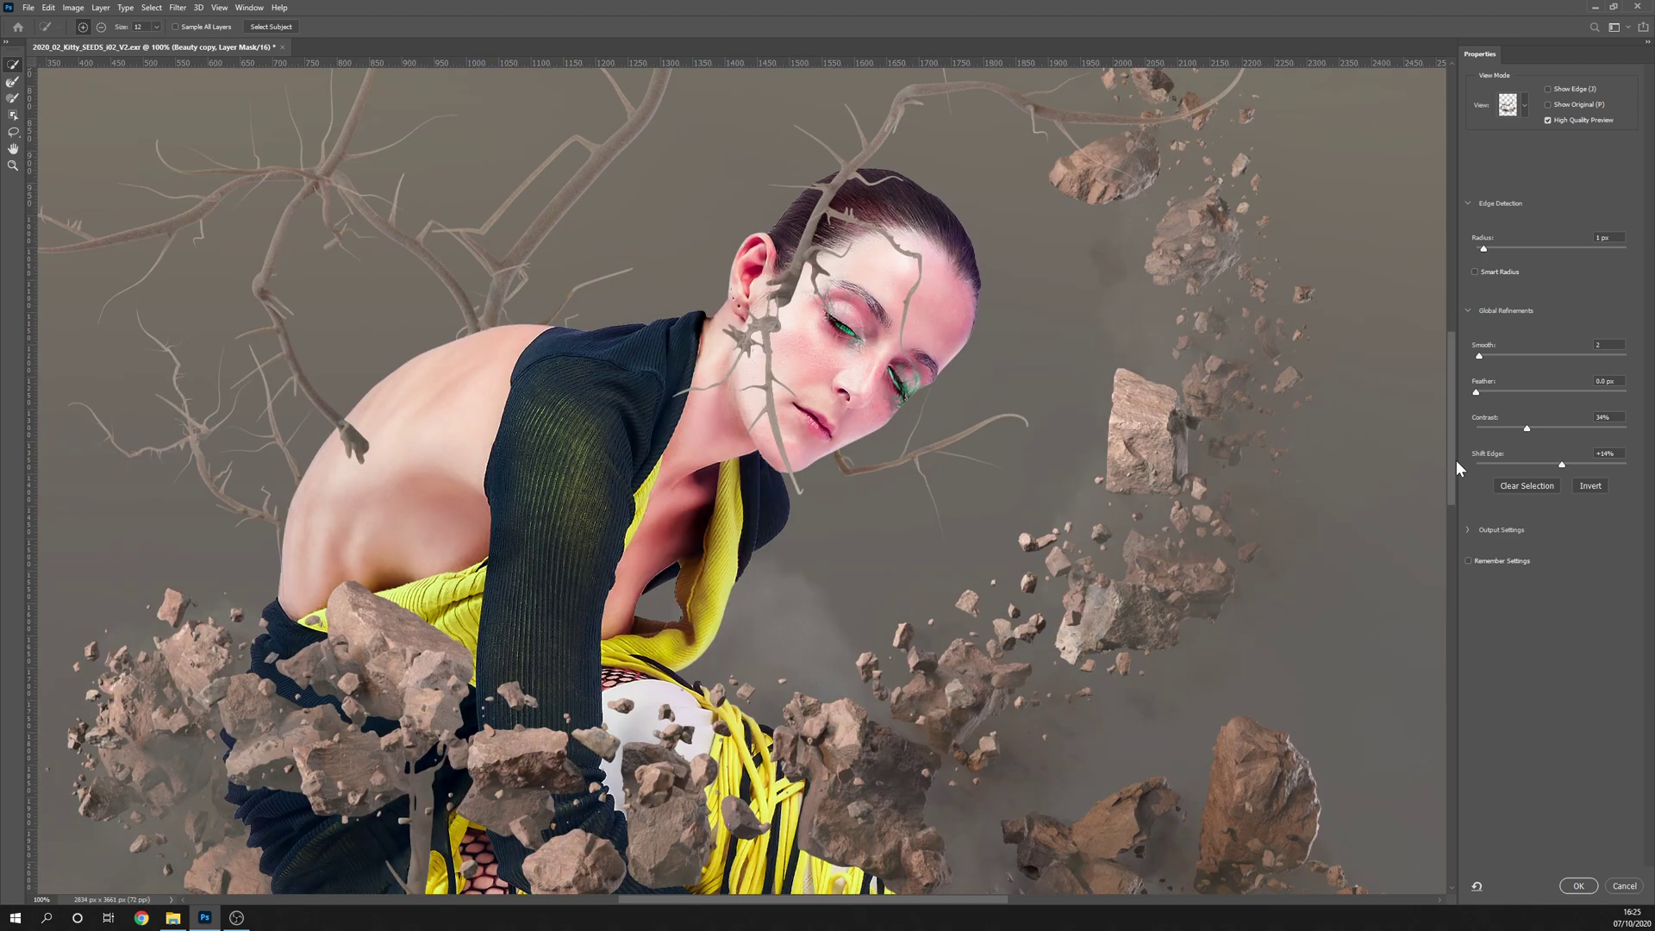
scroll(1456, 460, "down", 2)
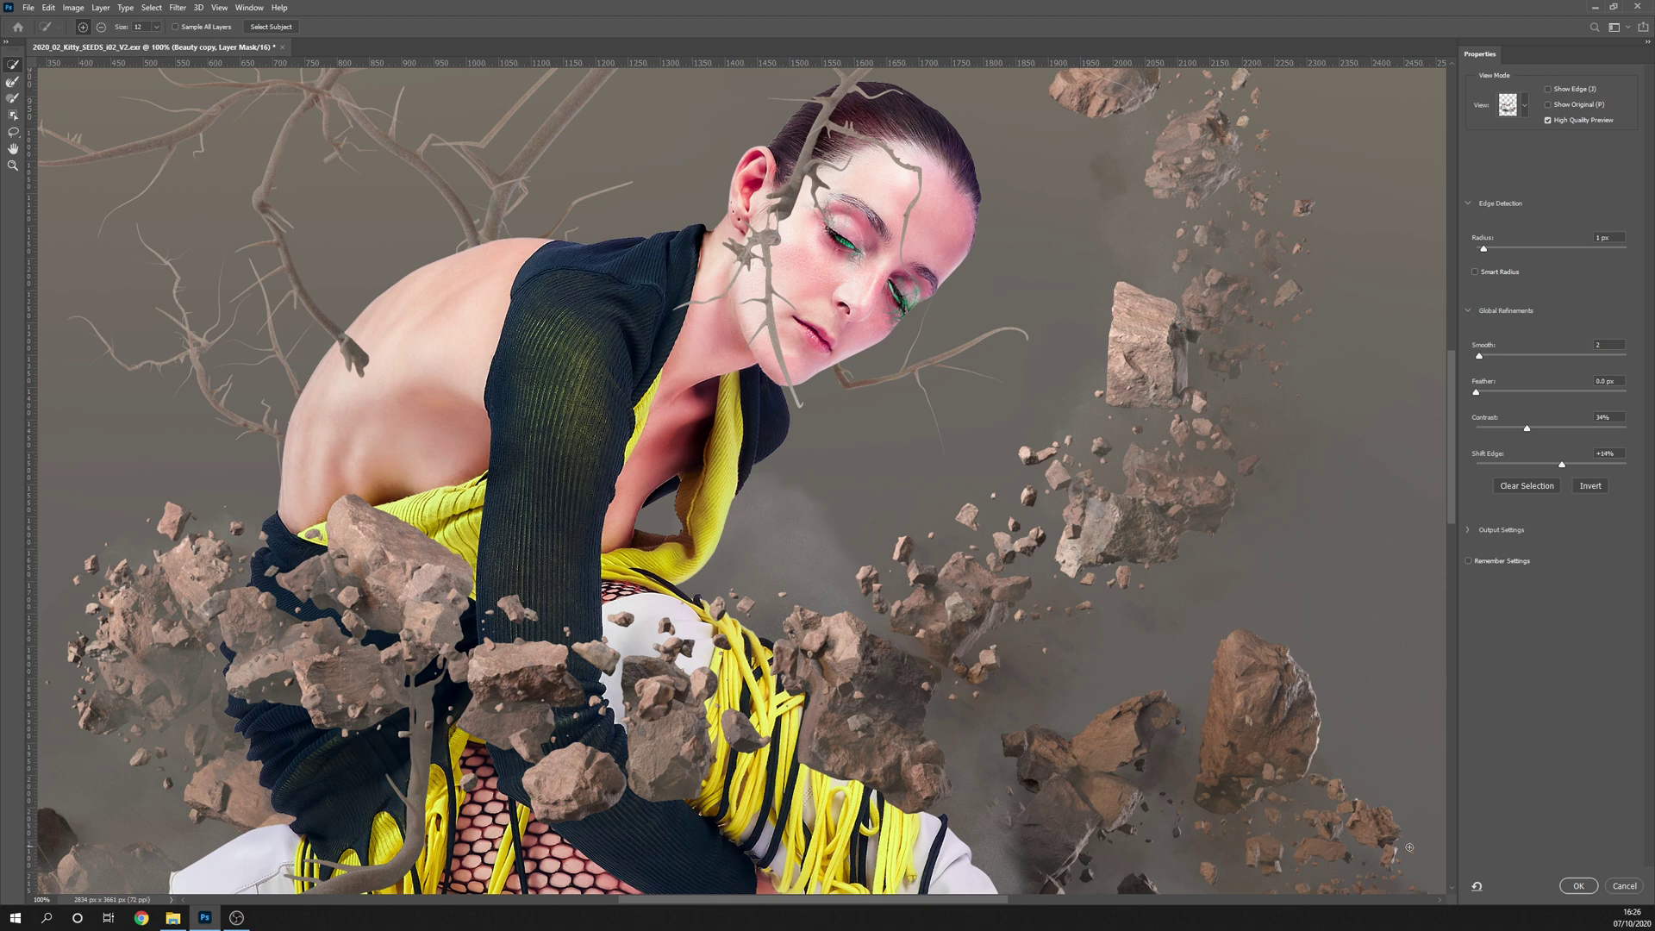
left_click(1577, 885)
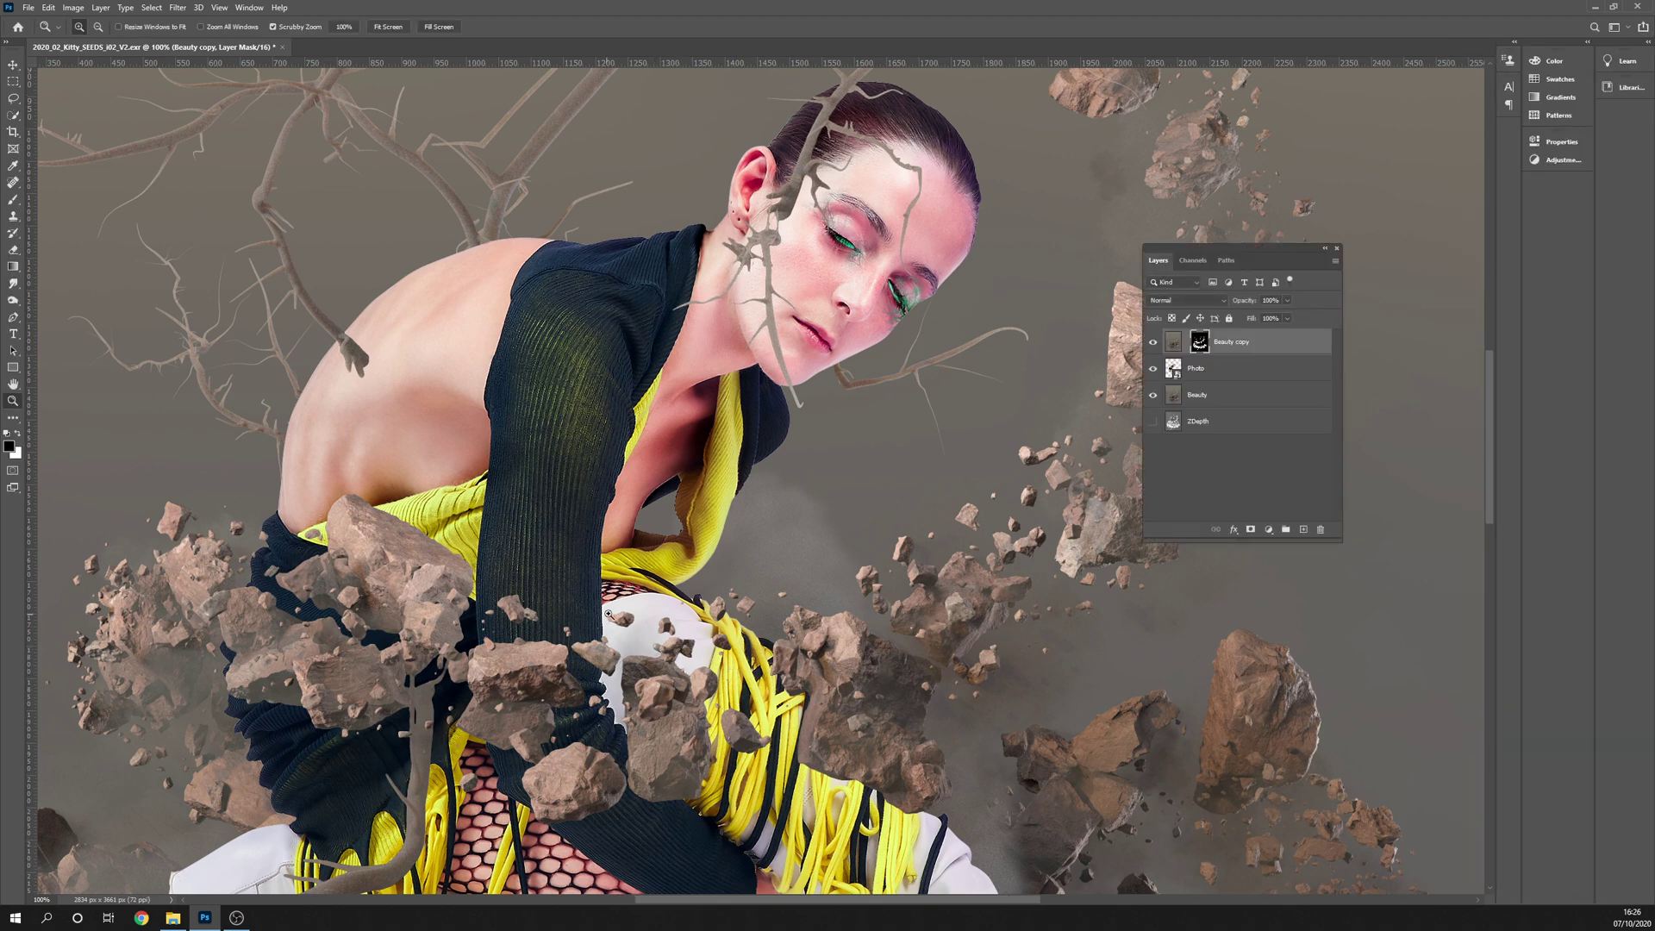
Choose Fit on Screen from the Zoom tool's right-click menu to view the entire composite
right_click(663, 614)
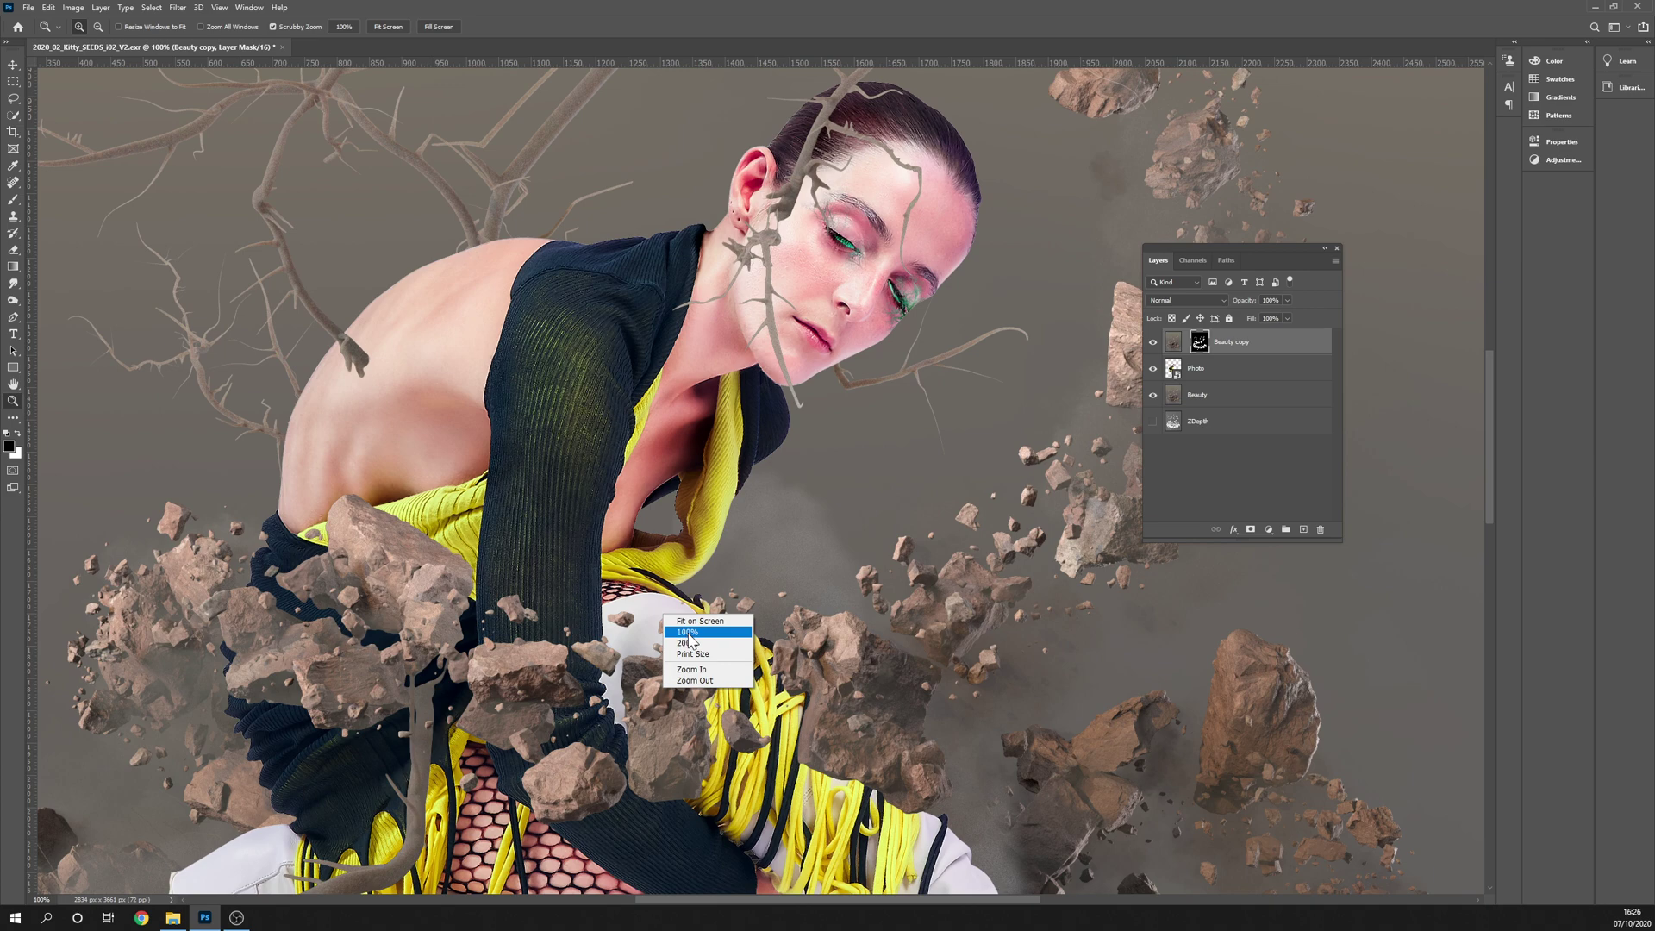
left_click(688, 635)
right_click(687, 637)
left_click(716, 643)
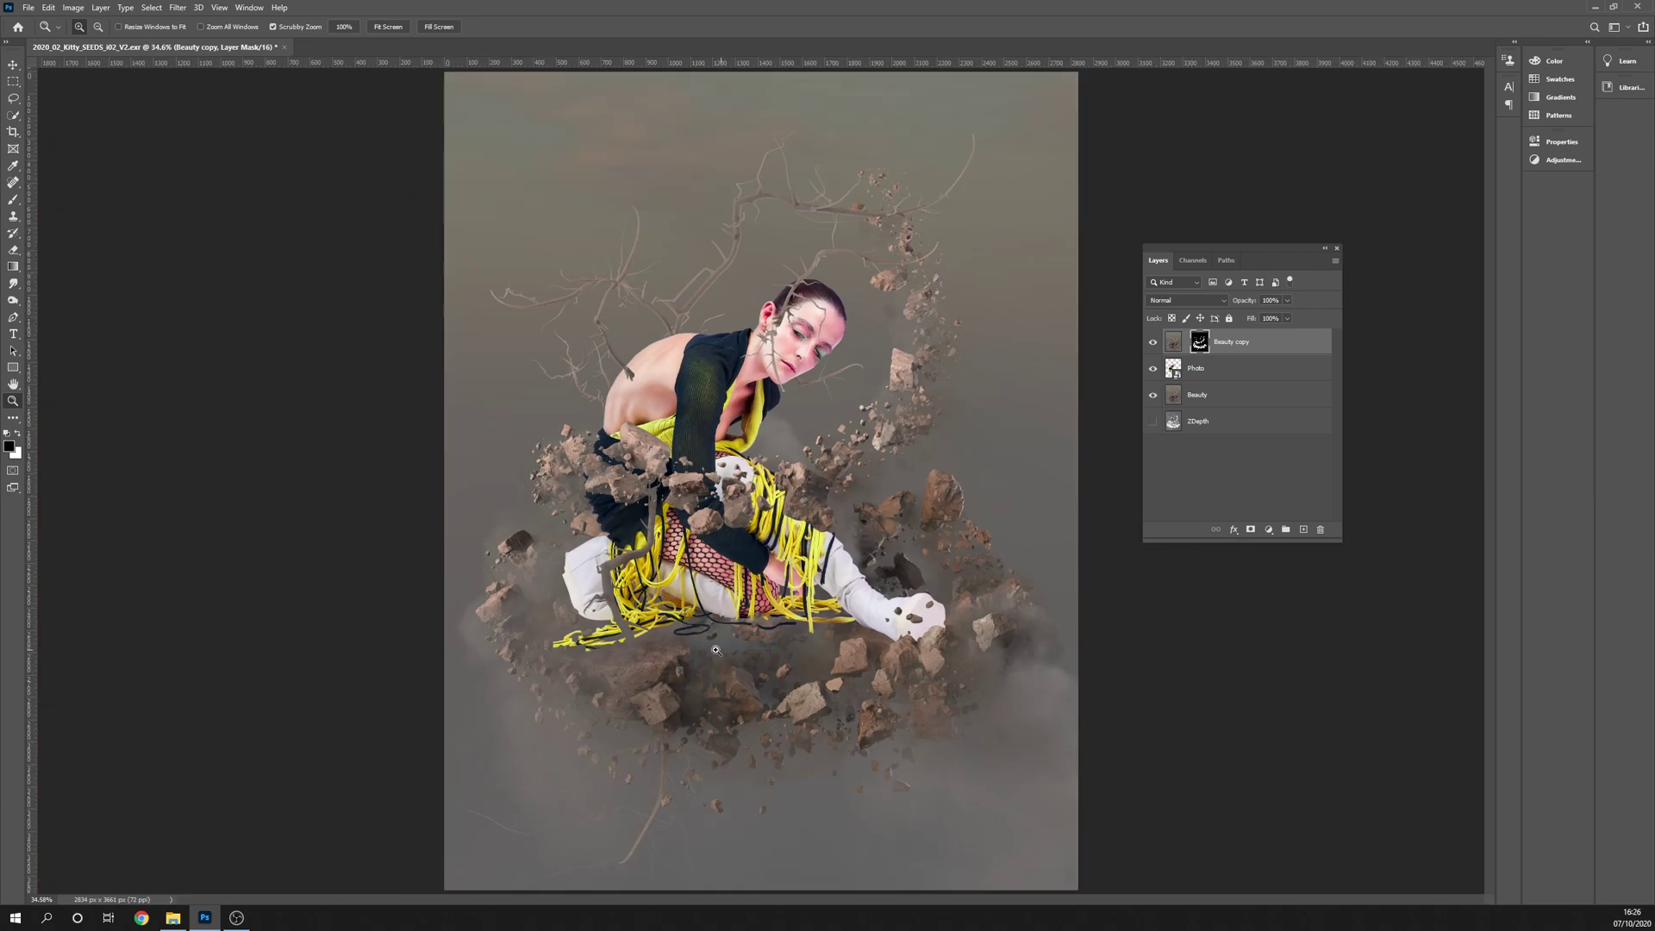